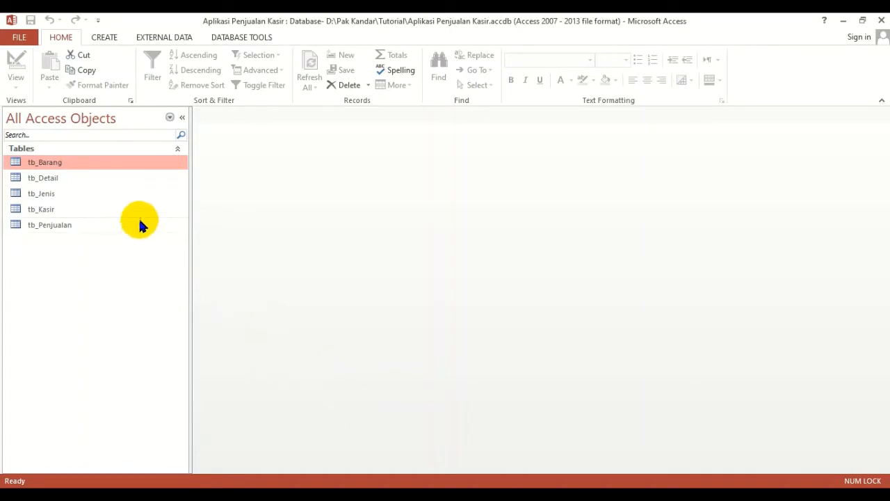
# - Open the database relationships and turn off Enforce Referential Integrity for the relationship between tb_Kasir and tb_Penjualan
pyautogui.click(244, 38)
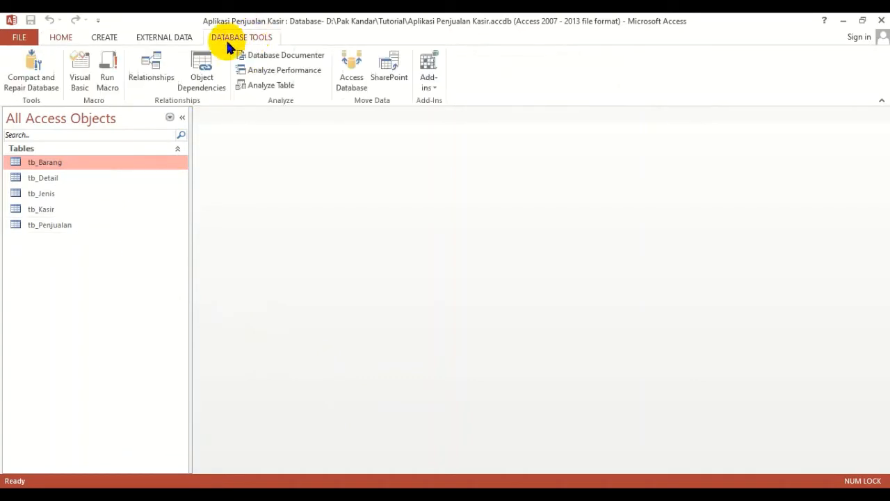
pyautogui.click(153, 65)
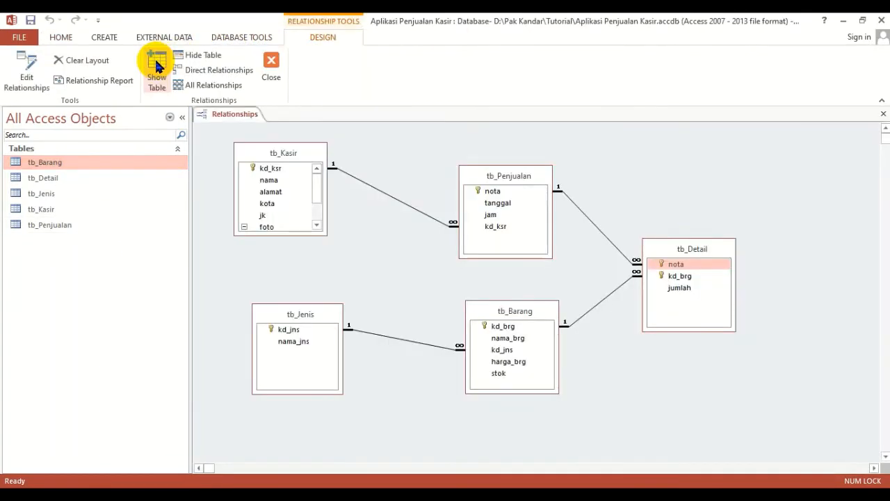
pyautogui.click(318, 177)
pyautogui.doubleClick(373, 184)
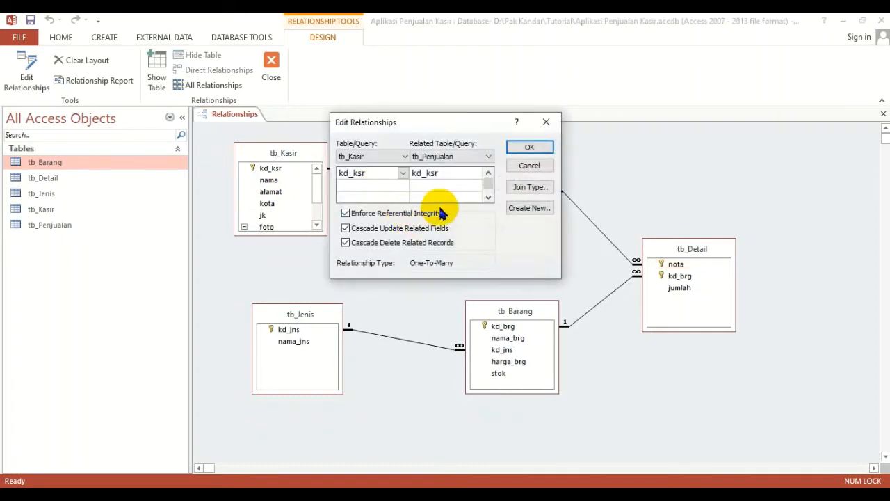
pyautogui.click(435, 214)
pyautogui.click(525, 148)
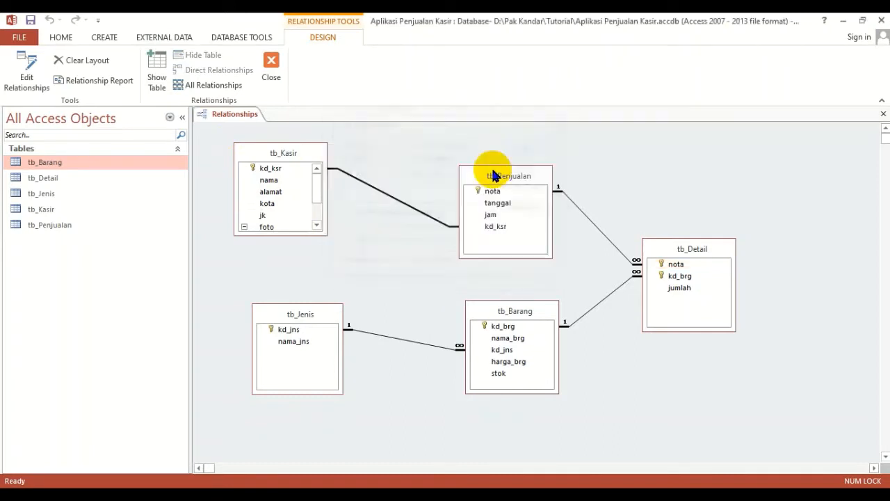
# - Enforce referential integrity on the tb_Kasir to tb_Penjualan relationship, with cascade update of related fields and cascade delete of related records
pyautogui.doubleClick(382, 197)
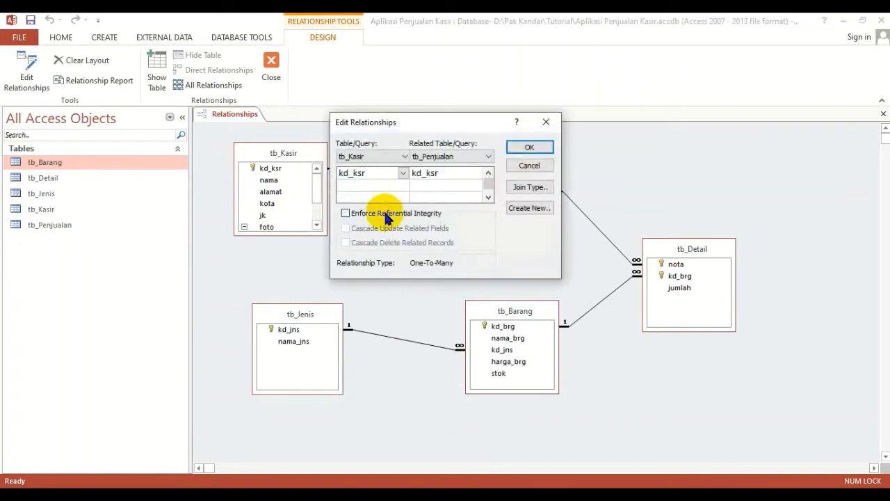
pyautogui.click(386, 214)
pyautogui.click(390, 228)
pyautogui.click(390, 242)
pyautogui.click(529, 147)
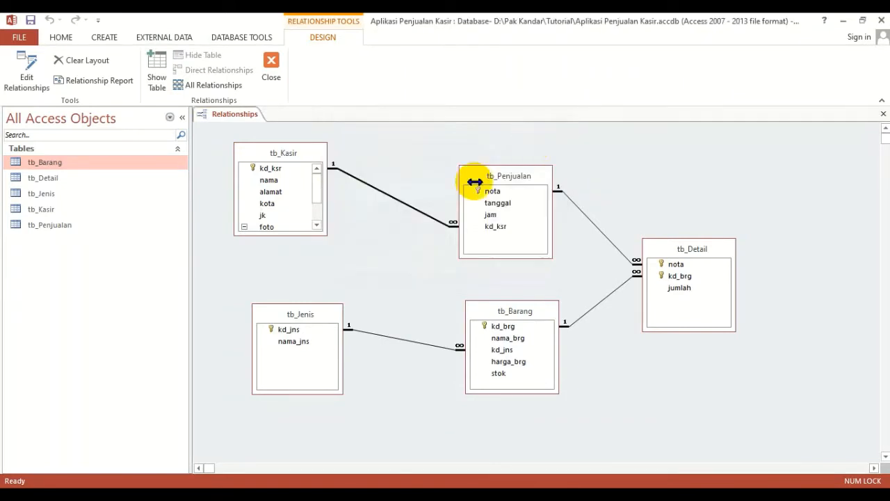
# - Examine the fields of tb_Kasir and tb_Penjualan in the relationship diagram, then close the diagram
pyautogui.click(293, 182)
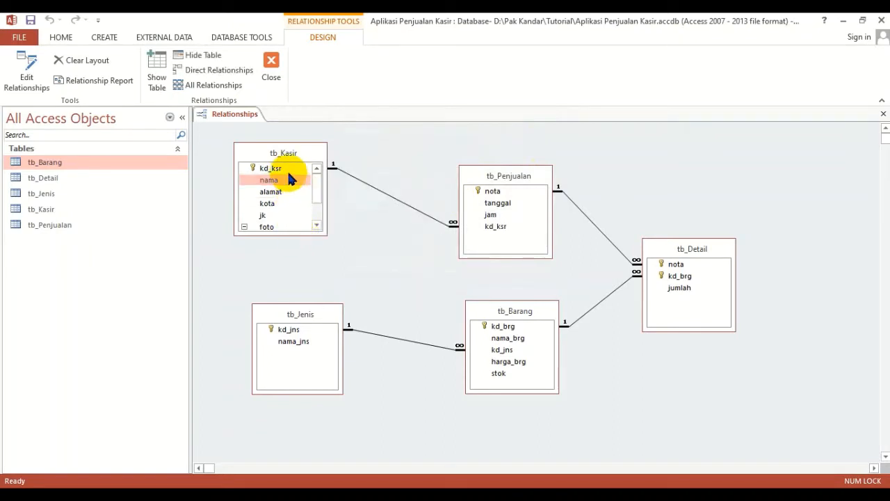
pyautogui.click(280, 170)
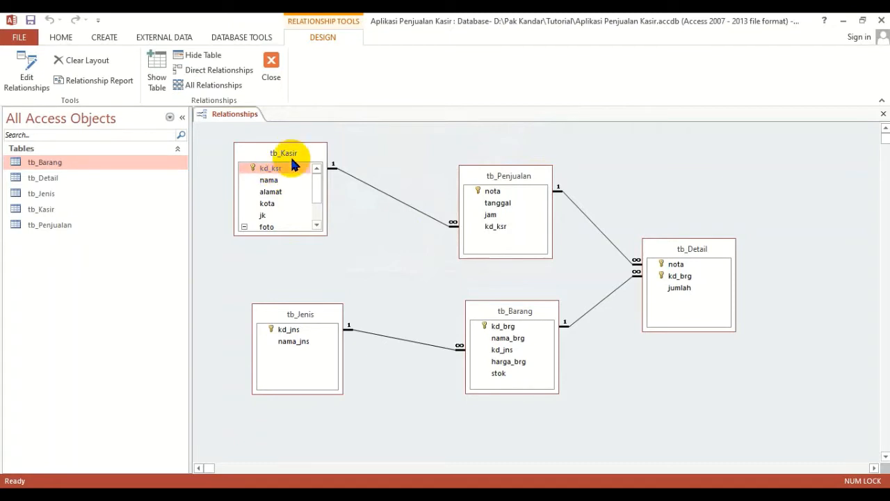
pyautogui.click(508, 204)
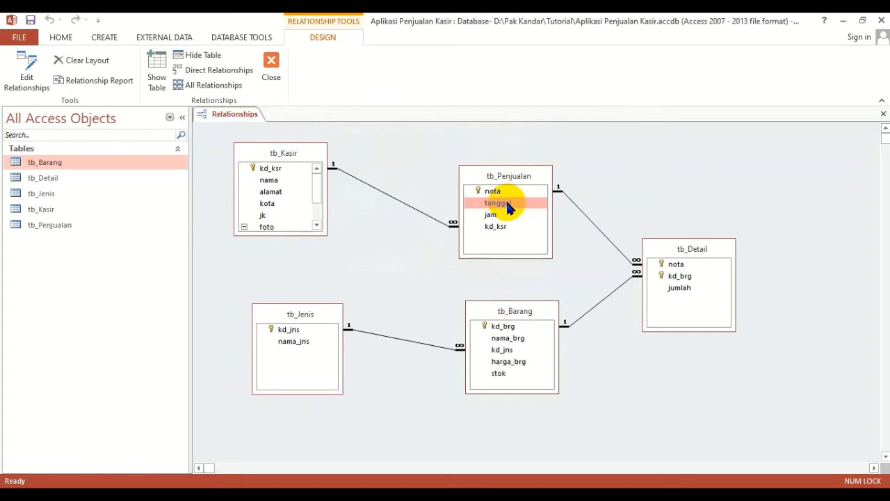
pyautogui.click(272, 73)
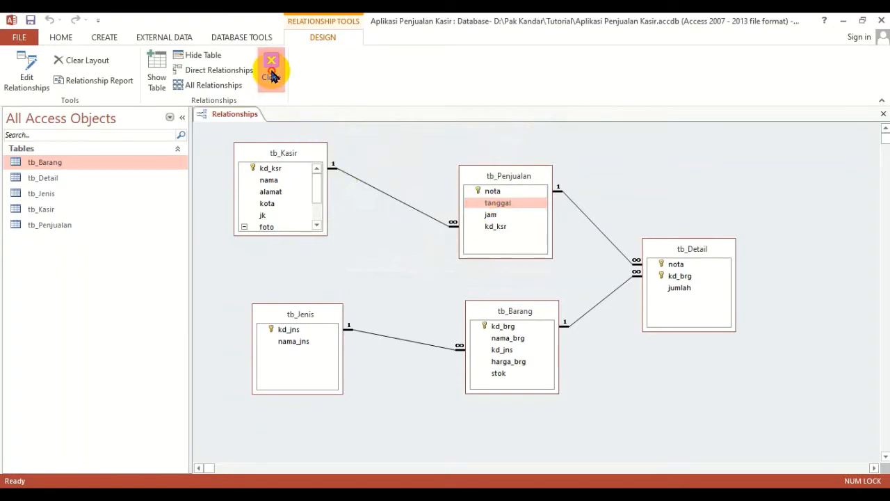
# - View the tb_Kasir table, highlight its first cashier record, and close the table
pyautogui.click(60, 210)
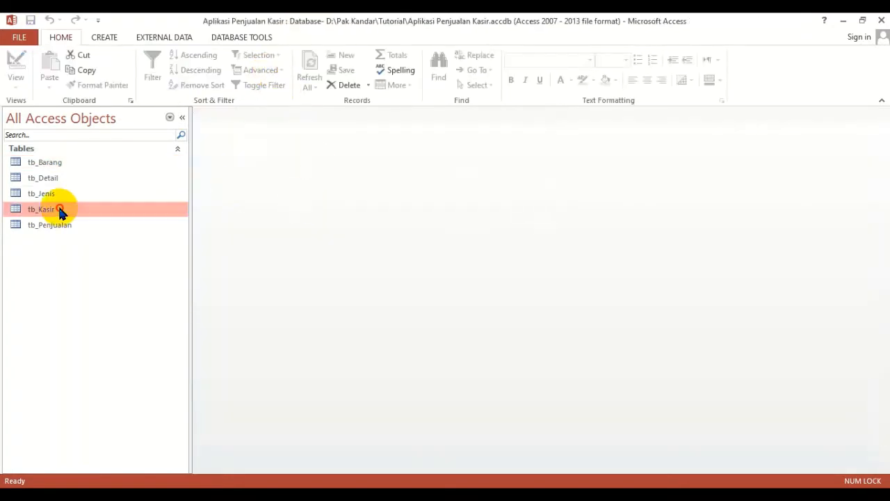
pyautogui.doubleClick(61, 210)
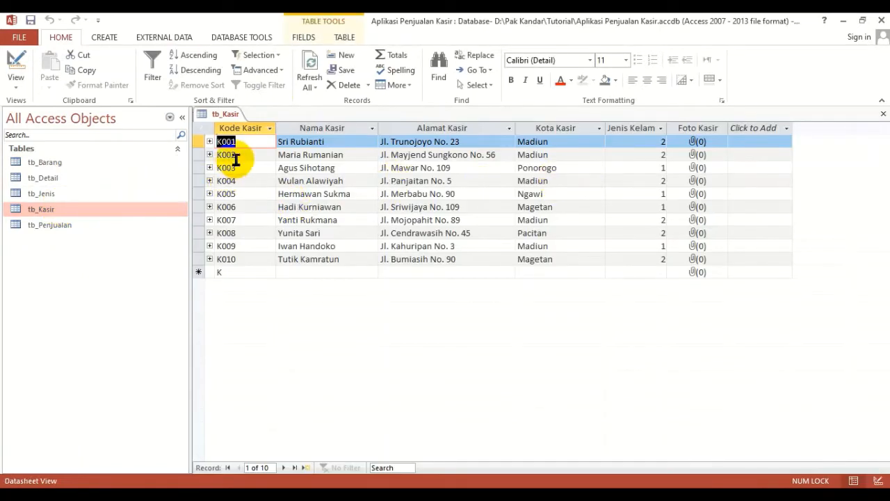
pyautogui.click(198, 141)
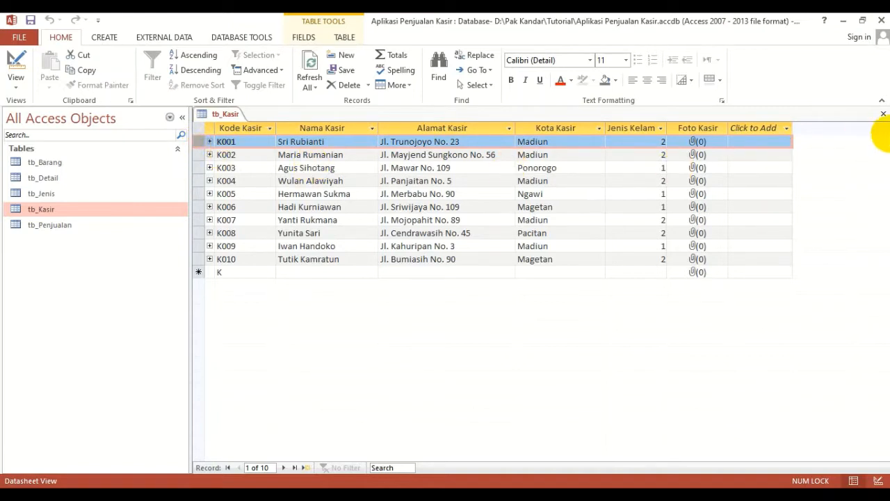
pyautogui.click(883, 115)
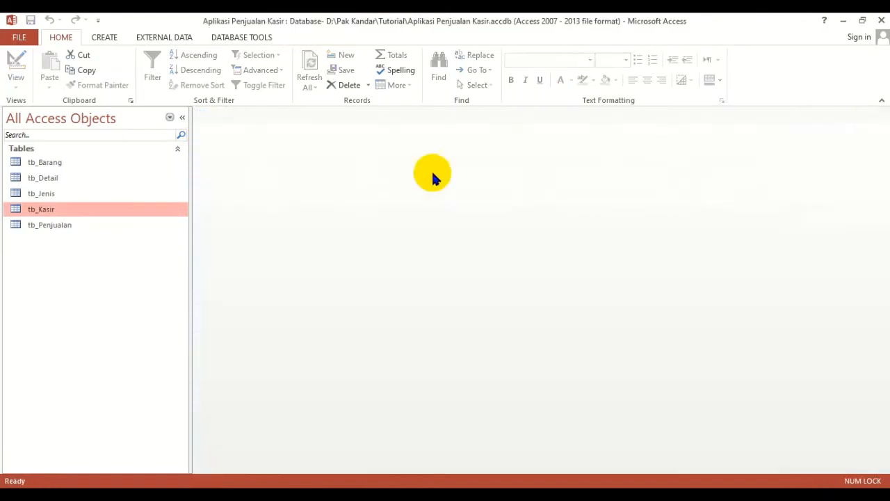
# - View the tb_Penjualan table, highlight its first three sales records, and close the table
pyautogui.doubleClick(70, 228)
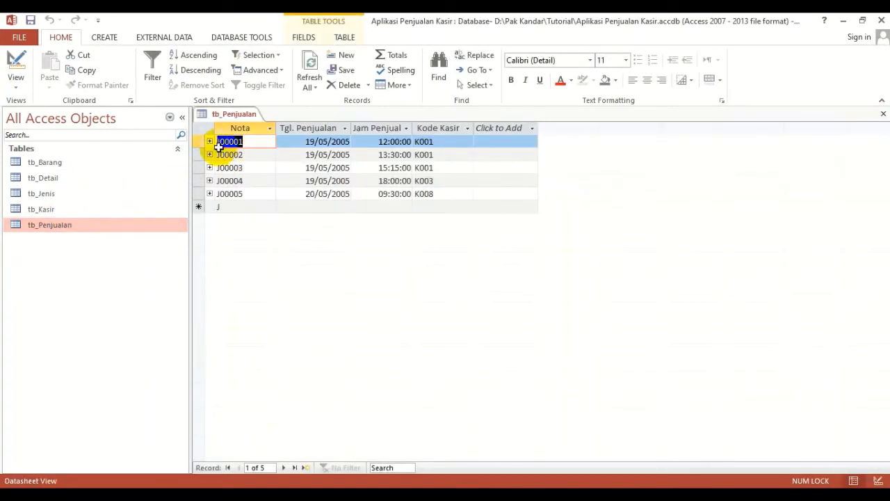
pyautogui.moveTo(199, 143); pyautogui.dragTo(200, 171)
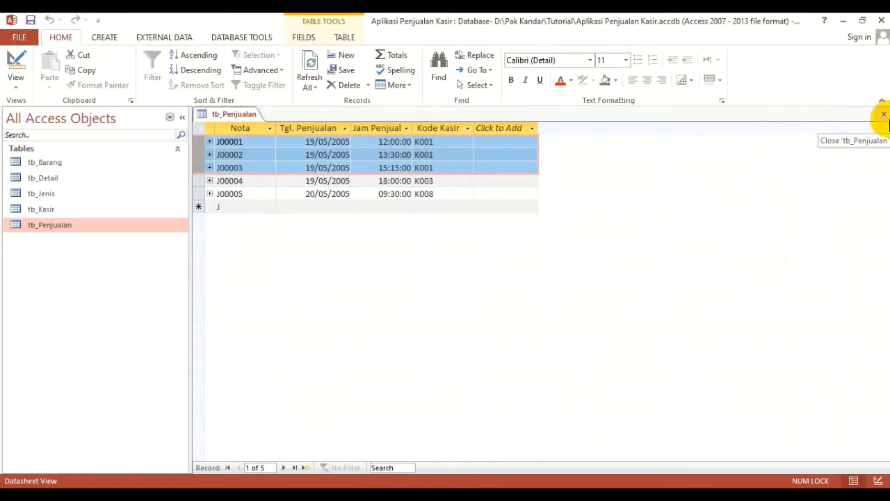
pyautogui.click(884, 116)
# - Reopen the relationship diagram, inspect the settings of the tb_Kasir to tb_Penjualan relationship, and close the diagram
pyautogui.click(255, 38)
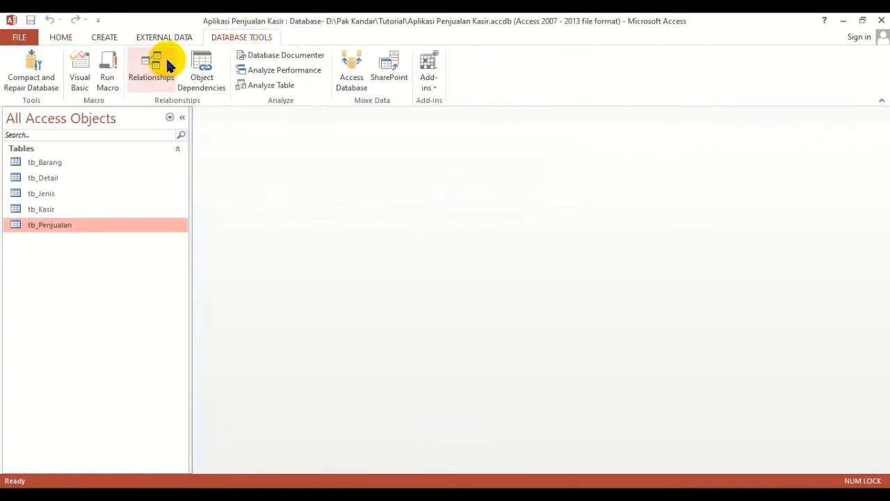
pyautogui.click(150, 68)
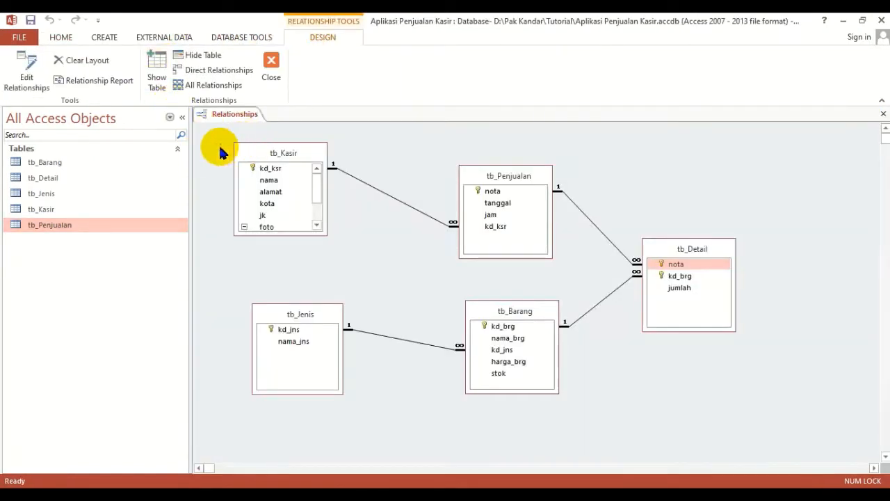
pyautogui.doubleClick(386, 198)
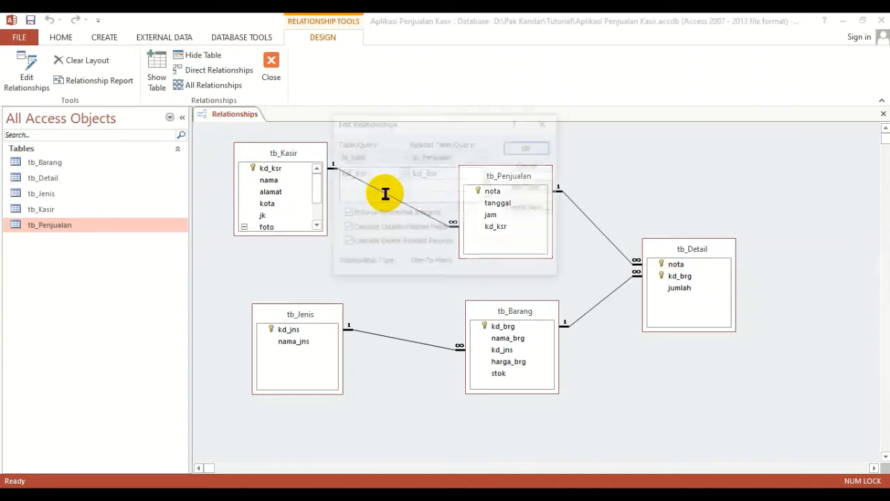
pyautogui.click(528, 149)
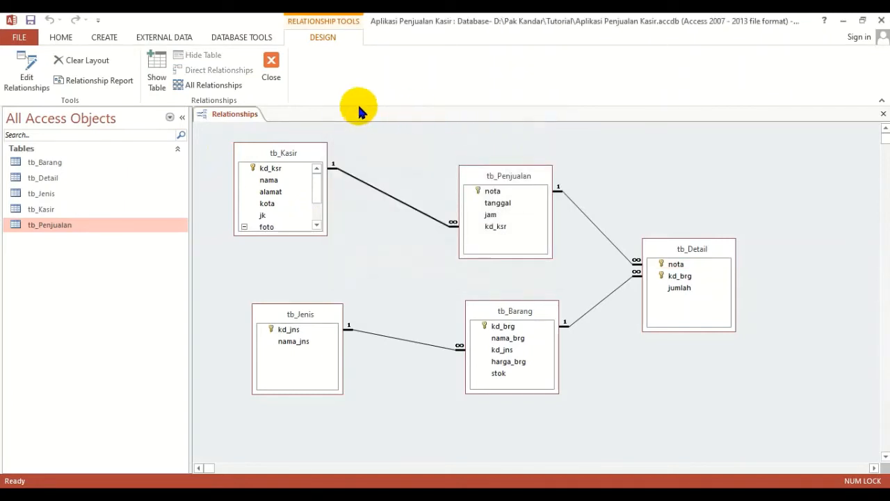
pyautogui.click(287, 169)
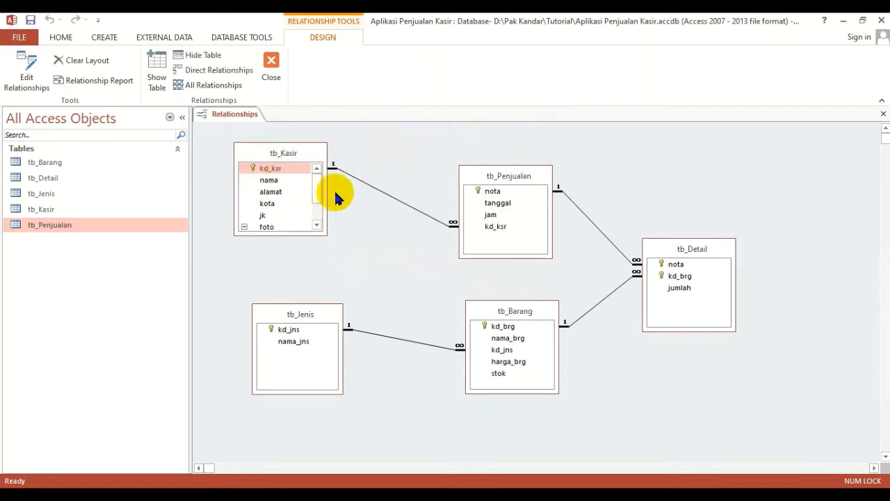
pyautogui.click(506, 203)
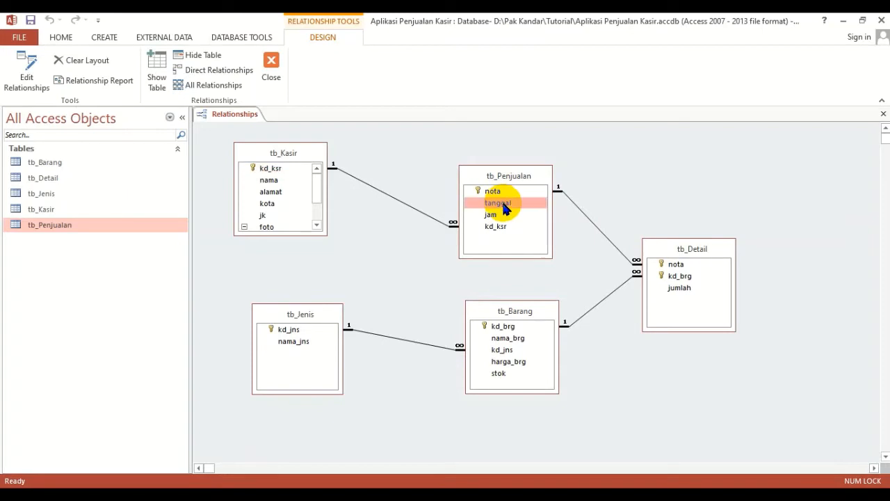
pyautogui.click(275, 69)
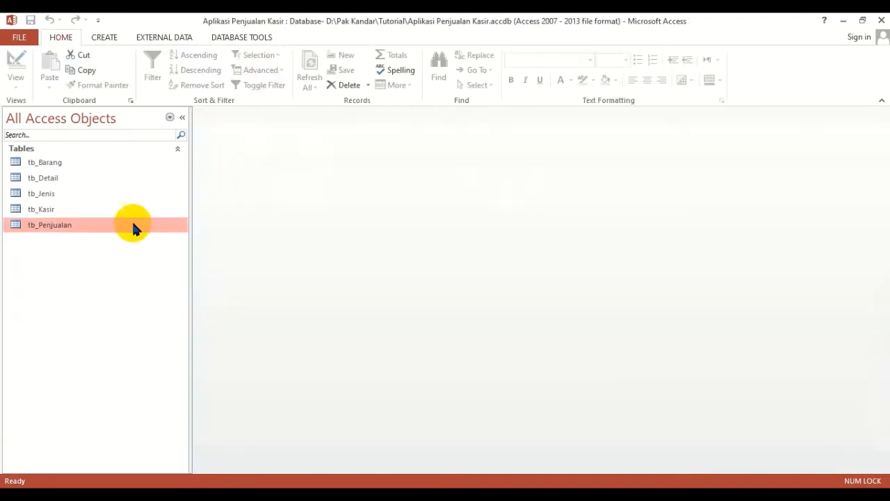
# - Compare the cashier records in tb_Kasir with the first three sales records in tb_Penjualan, closing each table
pyautogui.doubleClick(53, 208)
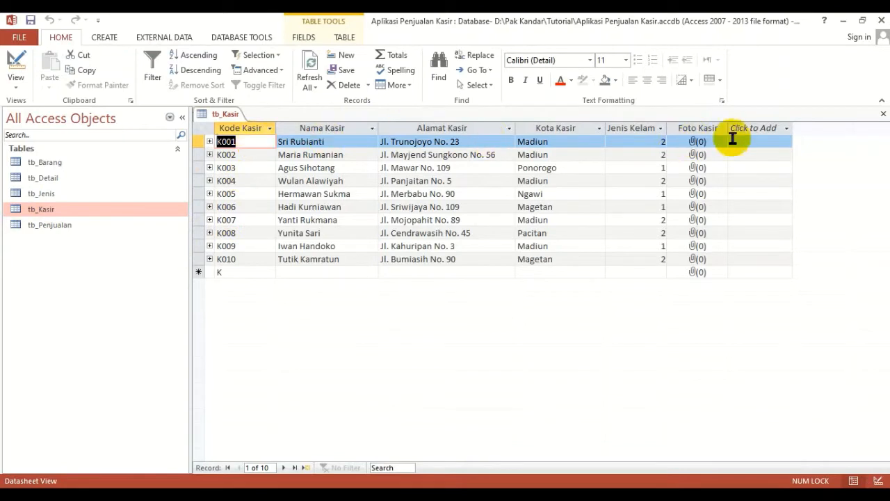
pyautogui.click(882, 116)
pyautogui.doubleClick(116, 221)
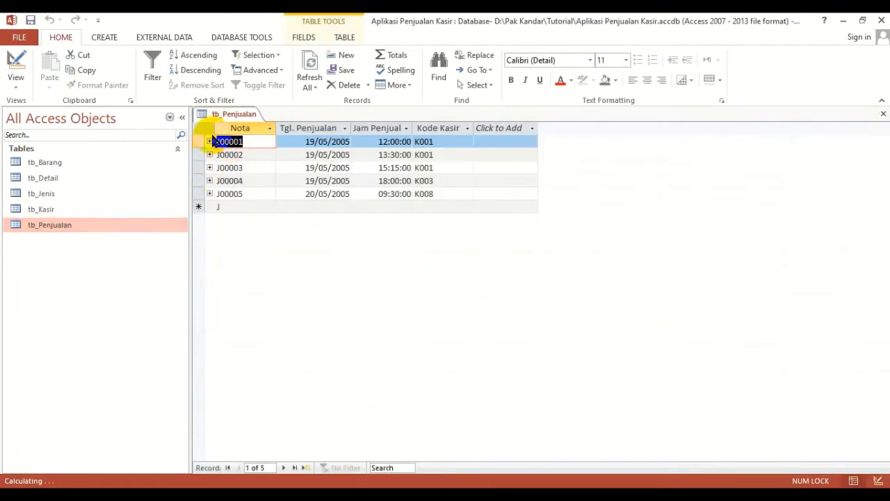
pyautogui.moveTo(200, 142); pyautogui.dragTo(243, 174)
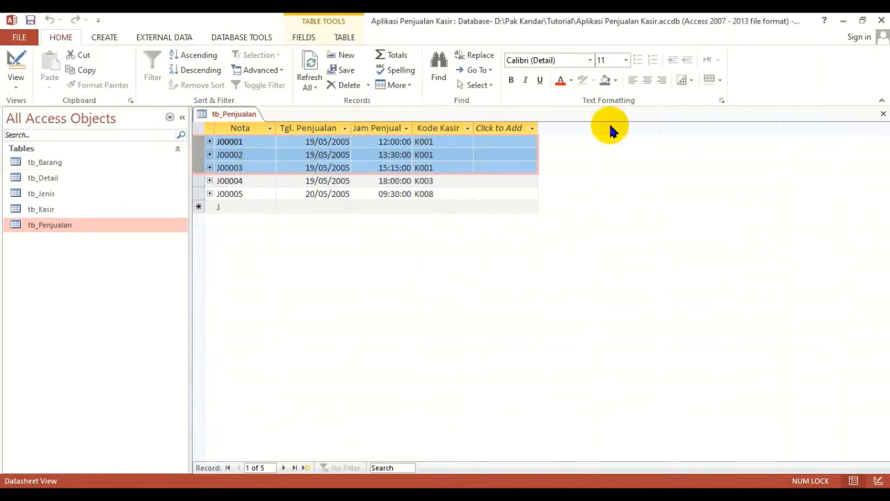
pyautogui.click(883, 113)
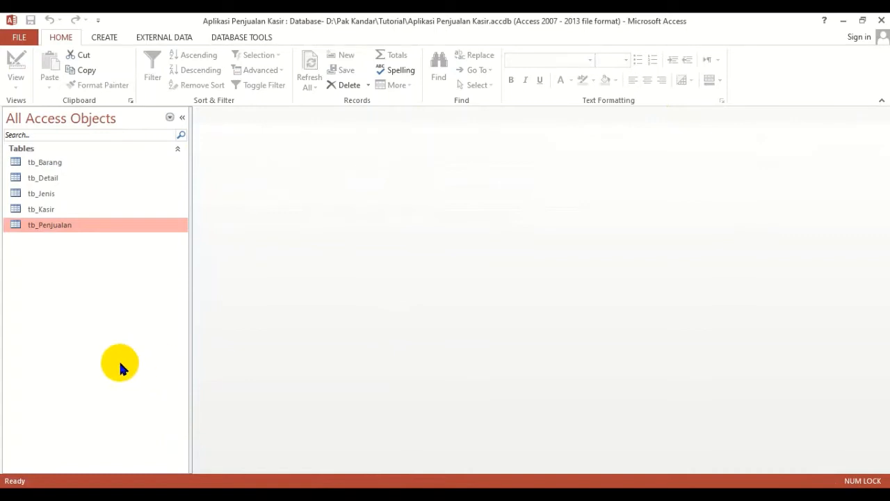
# - Switch to Notepad and write the heading "Fungsi Query :" on the first line of the empty document
pyautogui.click(105, 38)
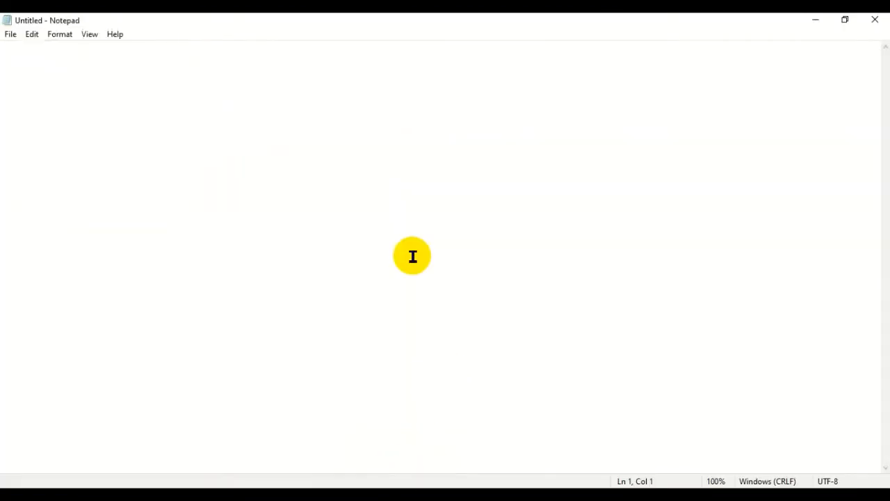
pyautogui.write('f')
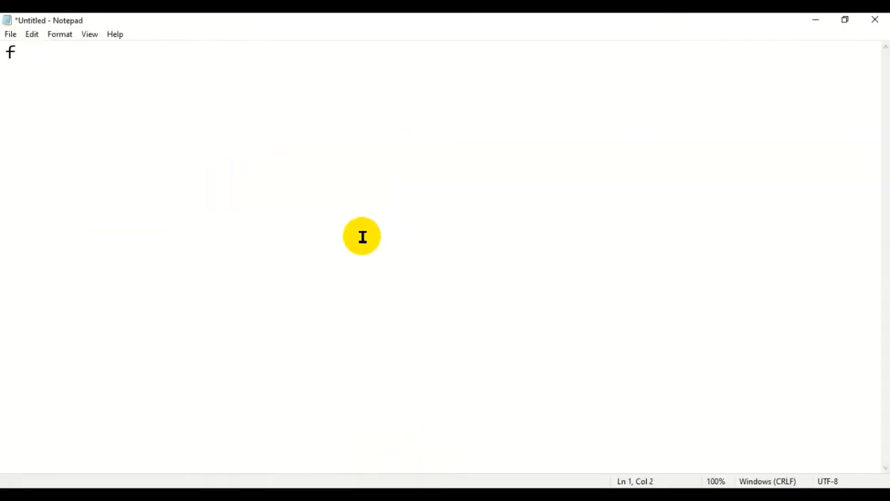
pyautogui.write('ungsi ')
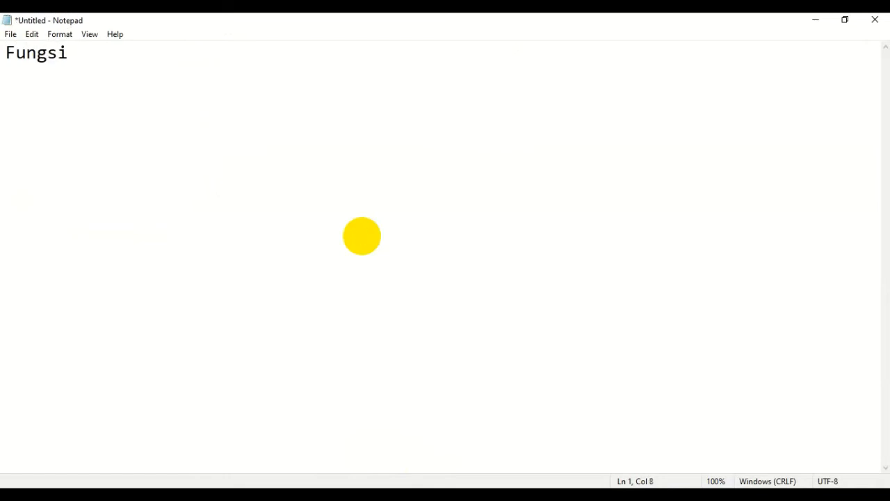
pyautogui.write('Query :')
pyautogui.press('Return')
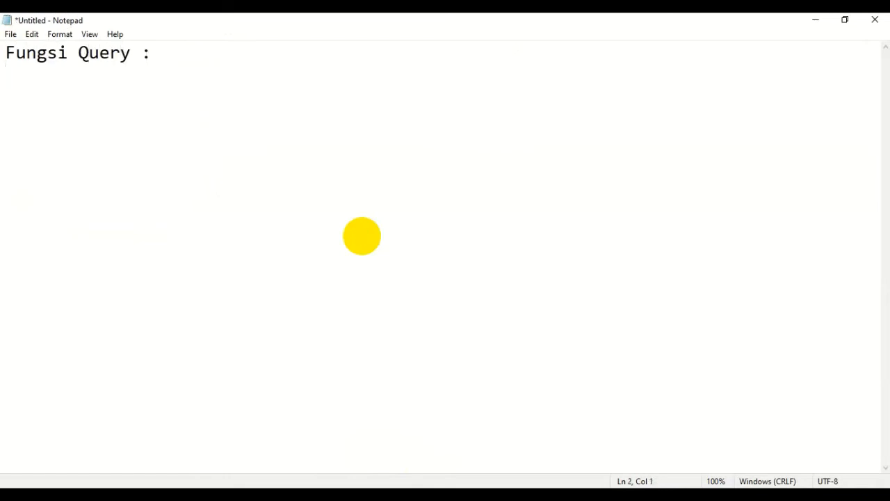
# - Write the first query function on the second line: "1. Menampilkan informasi yang diambil dari 1 atau banyak tabel"
pyautogui.write('1. Menampilkan i')
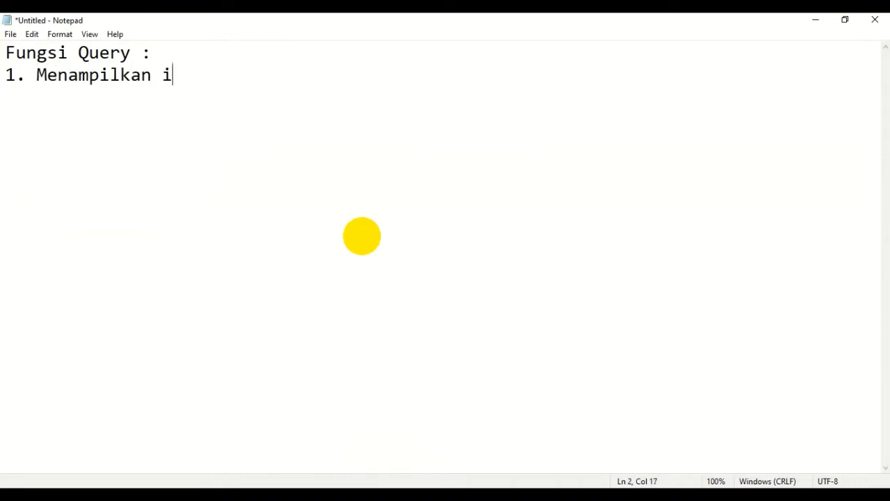
pyautogui.write('nformasi yang ')
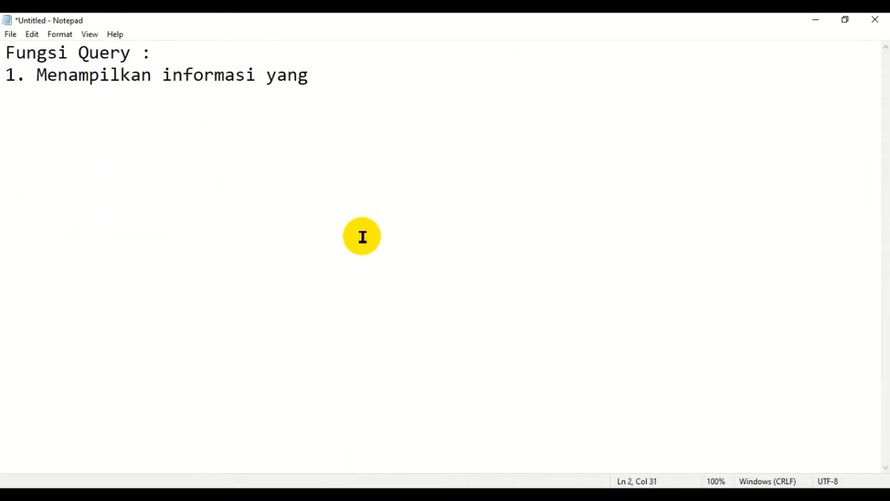
pyautogui.write('diambil dari 1 agau')
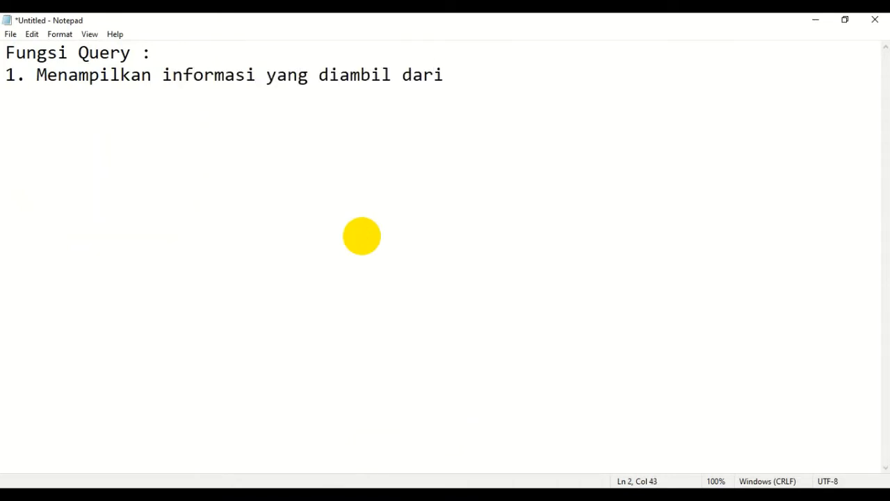
pyautogui.press('BackSpace')
pyautogui.press('BackSpace')
pyautogui.press('BackSpace')
pyautogui.press('BackSpace')
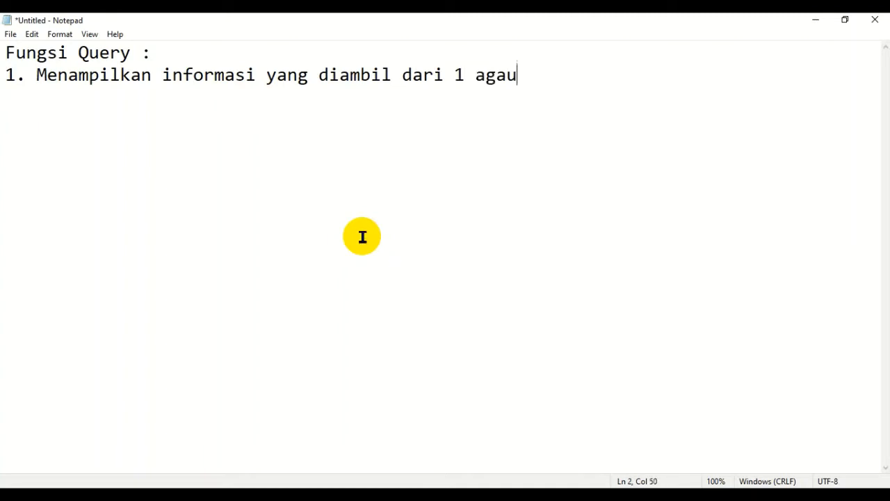
pyautogui.write('tau bana')
pyautogui.press('BackSpace')
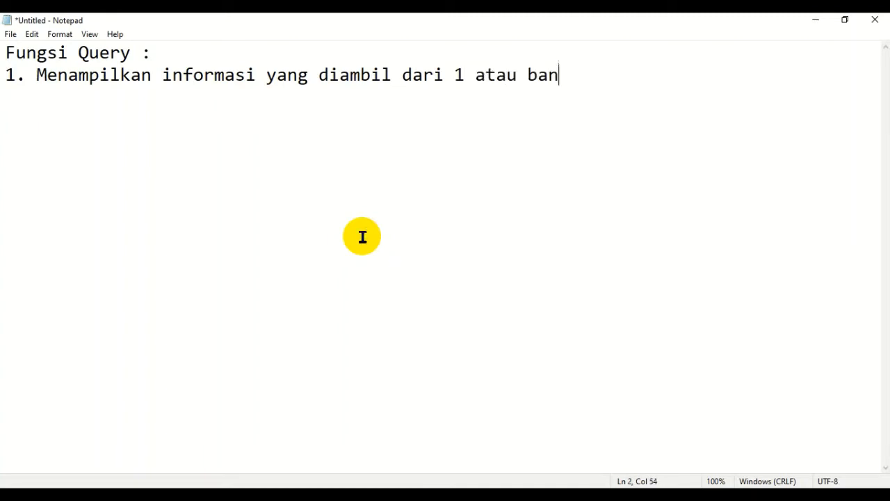
pyautogui.write('yak tabel')
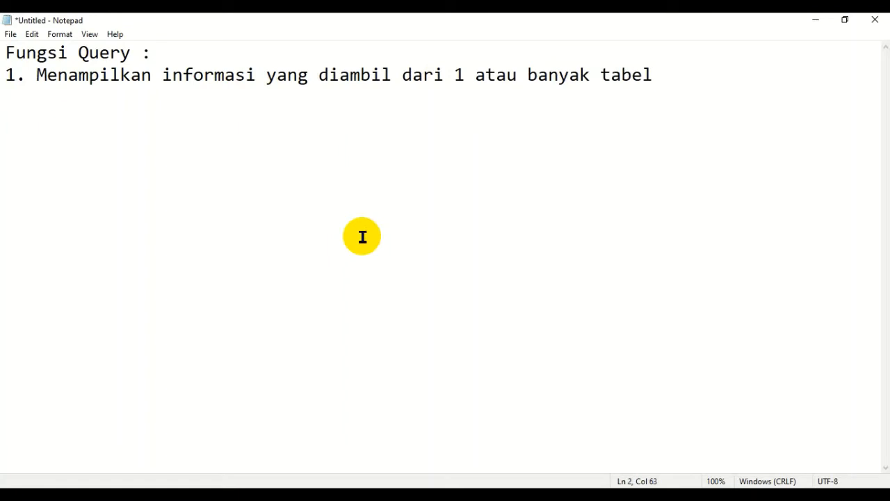
# - Add an indented line "---> SELECT QUERY" beneath the first query function
pyautogui.press('Return')
pyautogui.write('---')
pyautogui.write('Select')
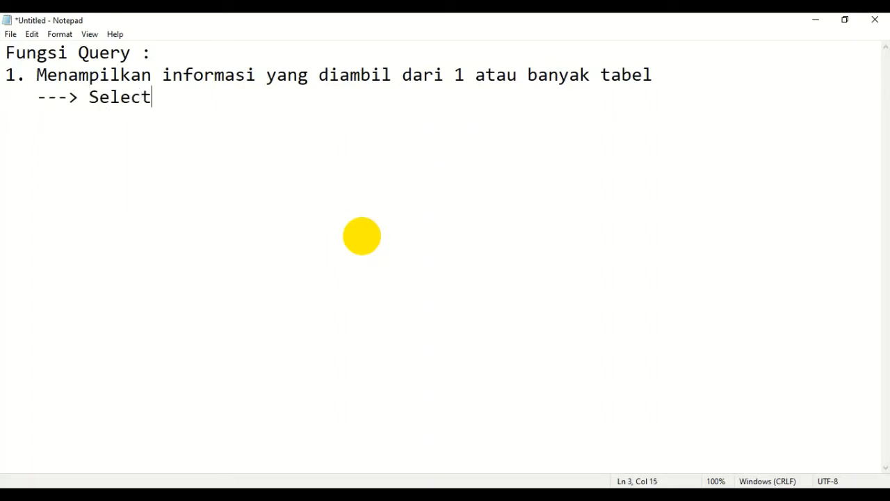
pyautogui.press('BackSpace')
pyautogui.press('BackSpace')
pyautogui.press('BackSpace')
pyautogui.press('BackSpace')
pyautogui.press('BackSpace')
pyautogui.press('BackSpace')
pyautogui.write('EL')
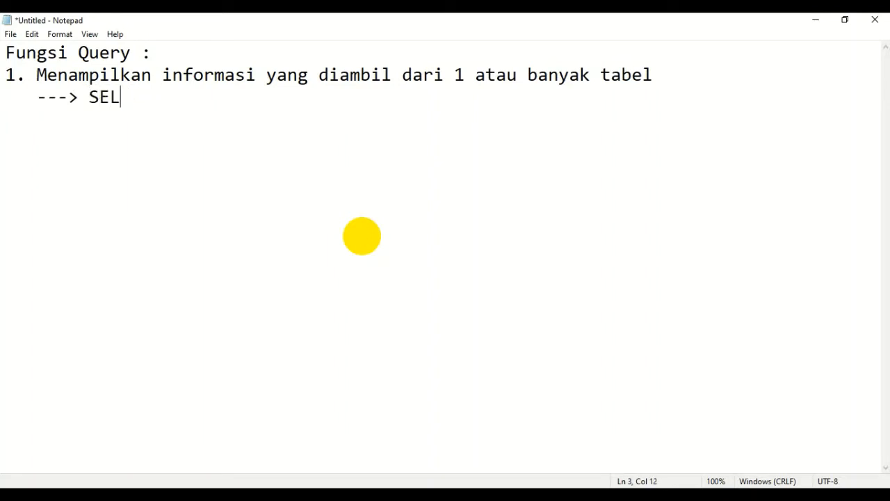
pyautogui.write('ECT QUERY')
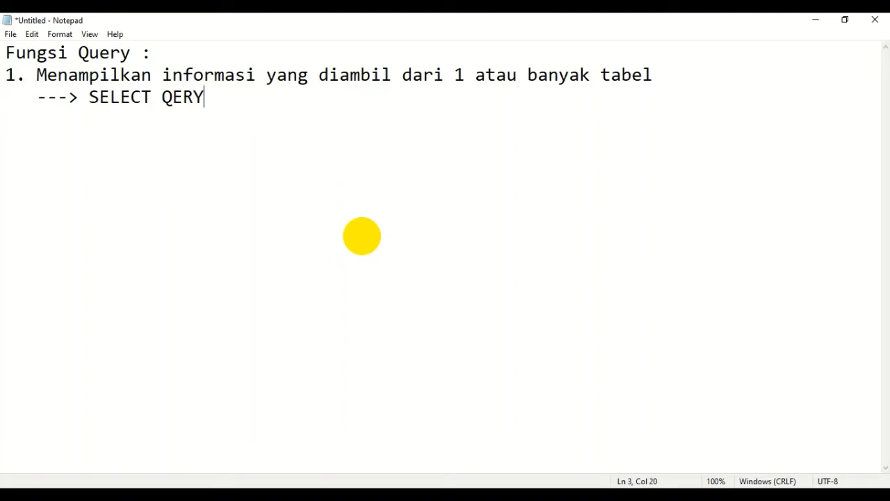
pyautogui.press('BackSpace')
pyautogui.press('BackSpace')
pyautogui.press('BackSpace')
pyautogui.write('UERY')
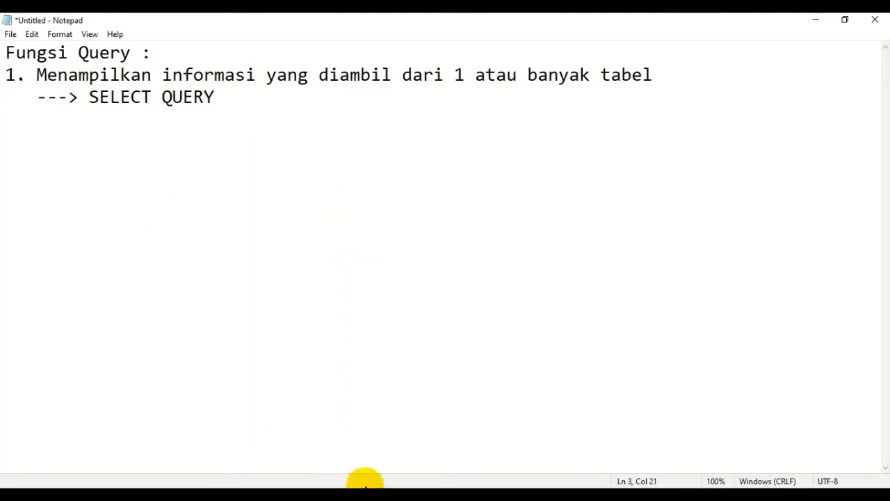
# - Switch to Access and review the records in tb_Barang, tb_Detail, tb_Barang again and tb_Penjualan, closing each table
pyautogui.hotkey('alt', 'Tab')
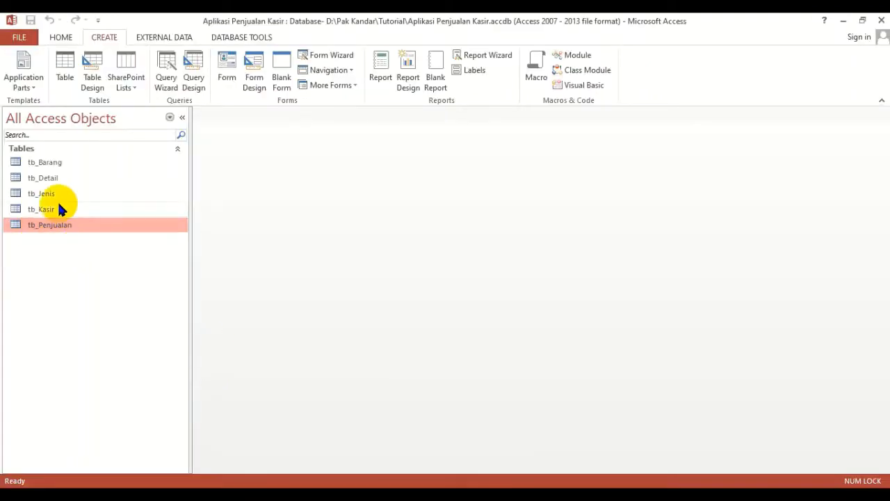
pyautogui.doubleClick(53, 161)
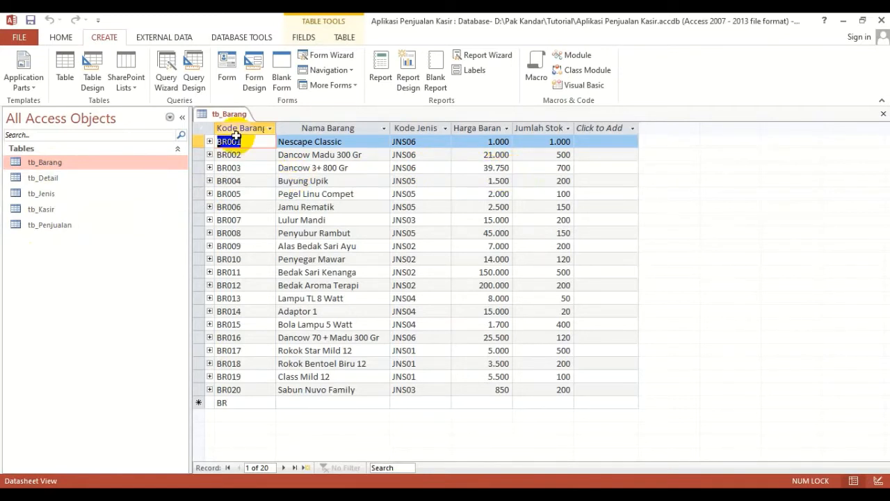
pyautogui.click(881, 114)
pyautogui.doubleClick(48, 179)
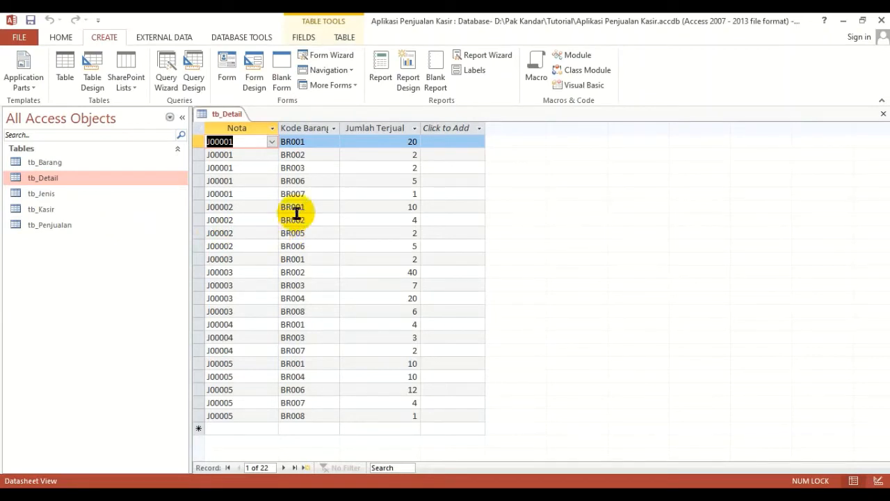
pyautogui.click(883, 113)
pyautogui.doubleClick(61, 164)
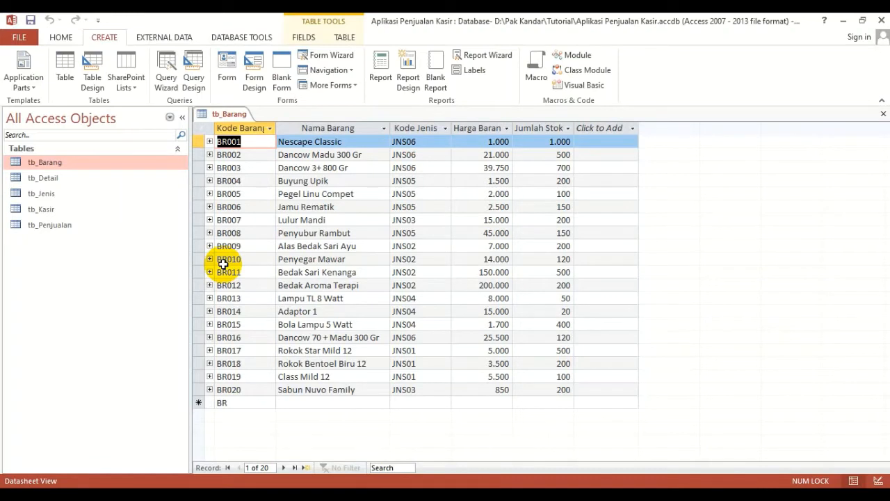
pyautogui.click(882, 113)
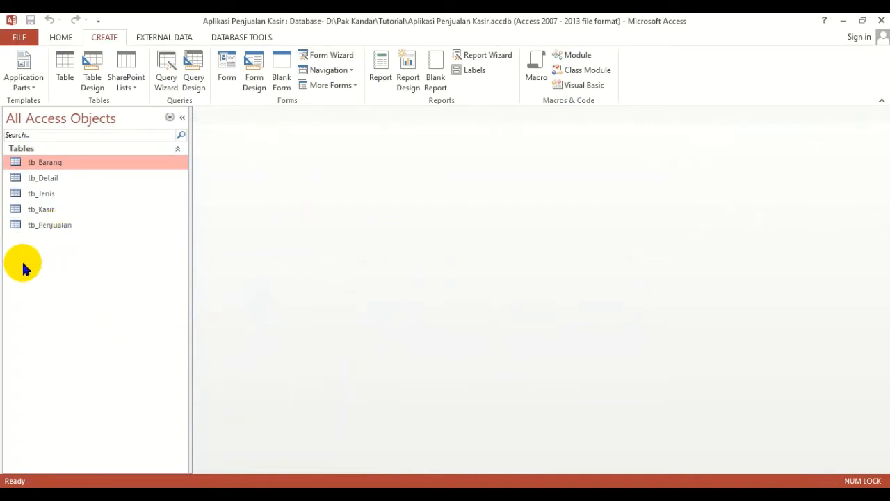
pyautogui.doubleClick(32, 224)
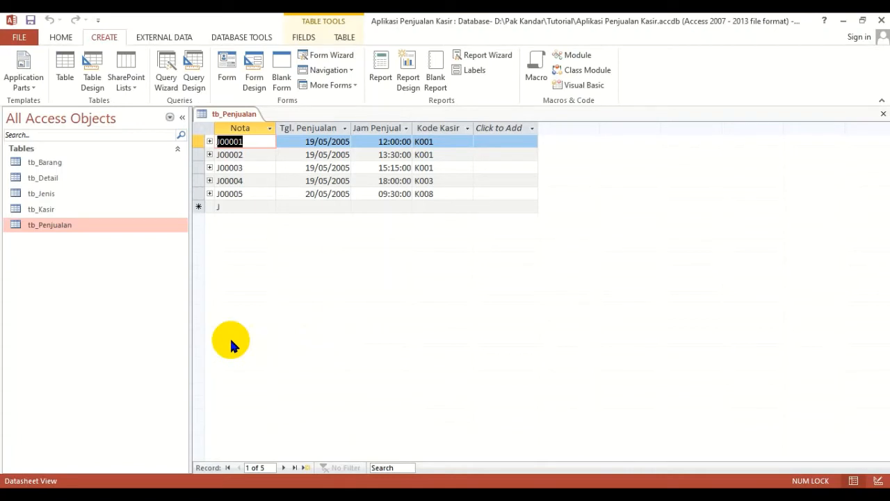
pyautogui.click(883, 114)
# - Return to Notepad and add "2. Menghapus data di dalam tabel" with an indented line "---> DELETE QUERY" beneath it
pyautogui.click(391, 495)
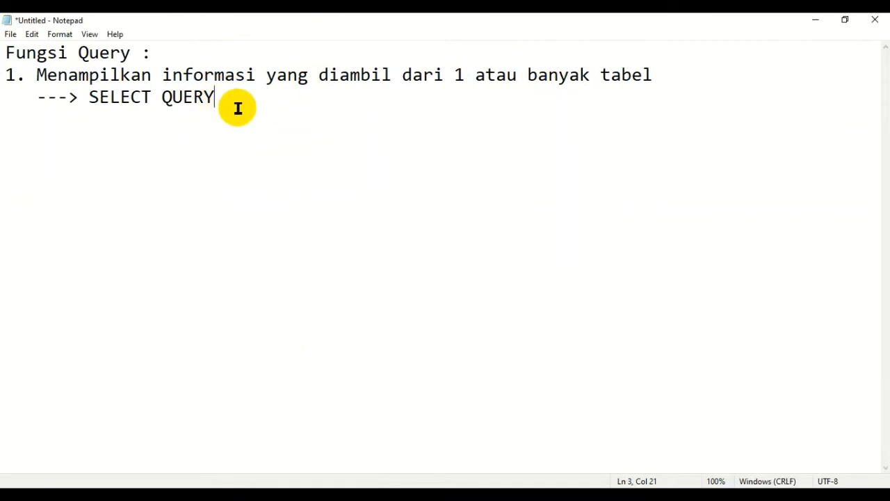
pyautogui.press('Return')
pyautogui.write('2. Menghapus datga')
pyautogui.press('BackSpace')
pyautogui.press('BackSpace')
pyautogui.press('BackSpace')
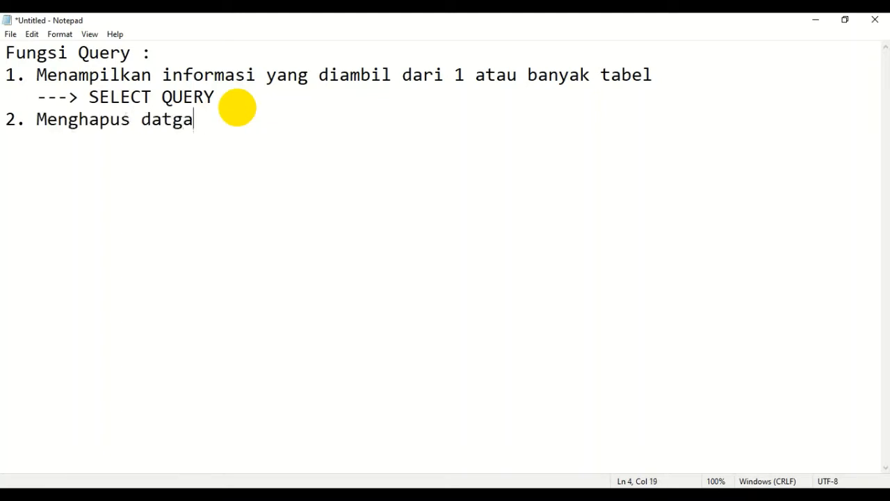
pyautogui.write('a di')
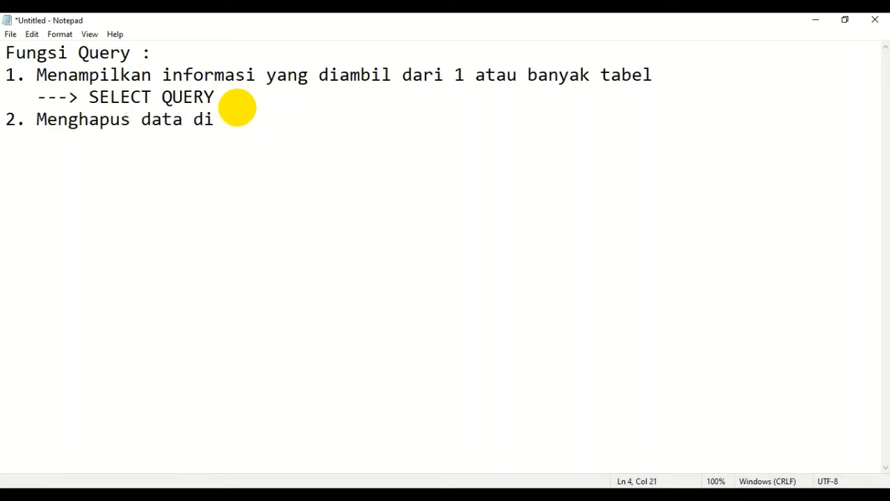
pyautogui.write(' dalam tabel')
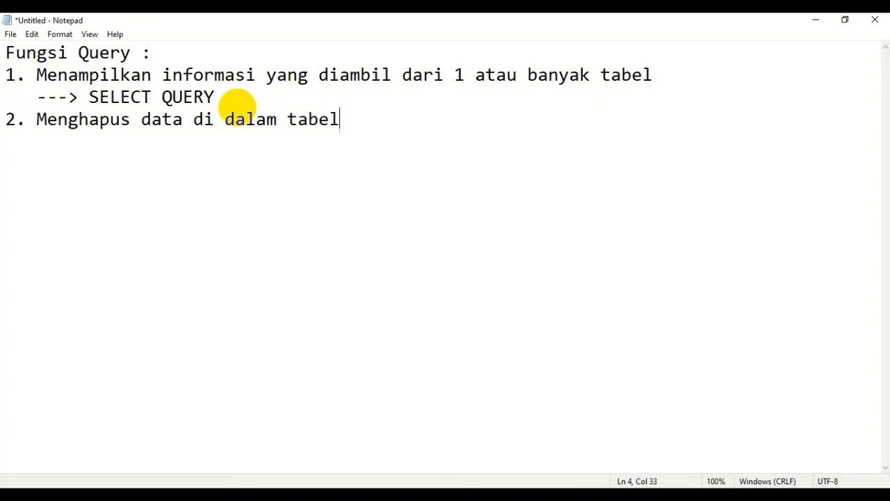
pyautogui.press('Return')
pyautogui.write('---> DELETE QUERY')
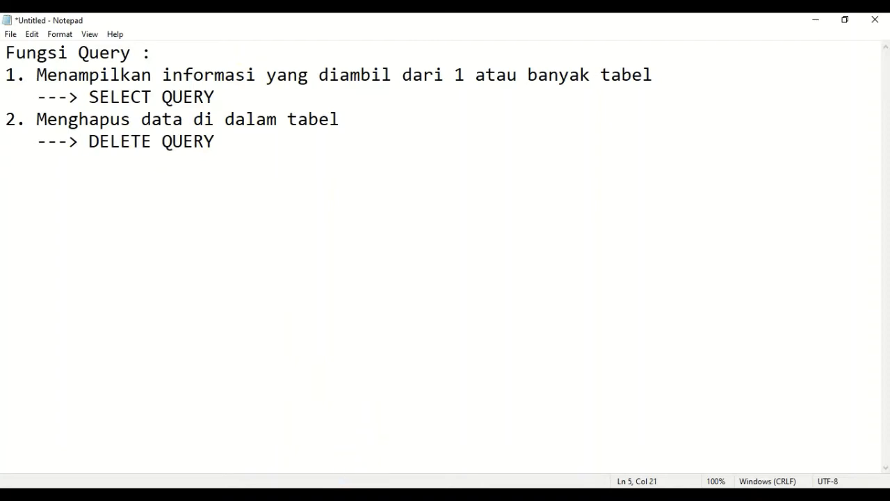
# - Switch to Access, view the tb_Barang table, and highlight its Jumlah Stok column
pyautogui.hotkey('alt', 'Tab')
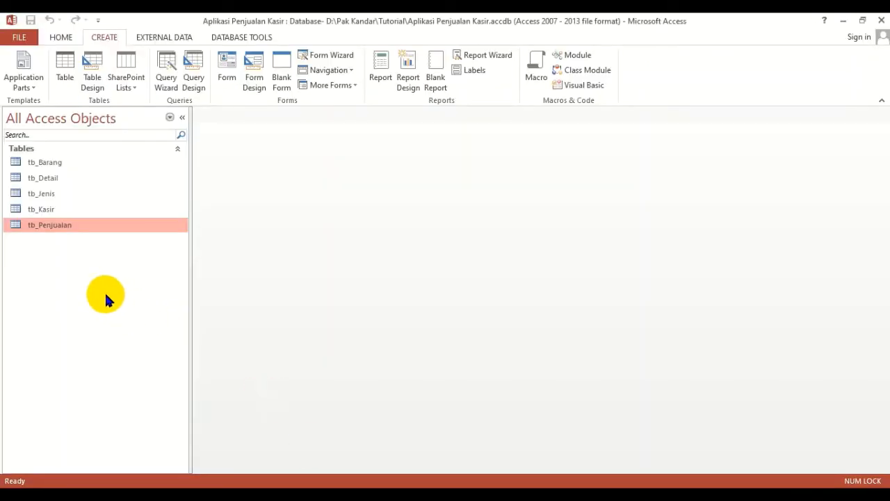
pyautogui.doubleClick(60, 164)
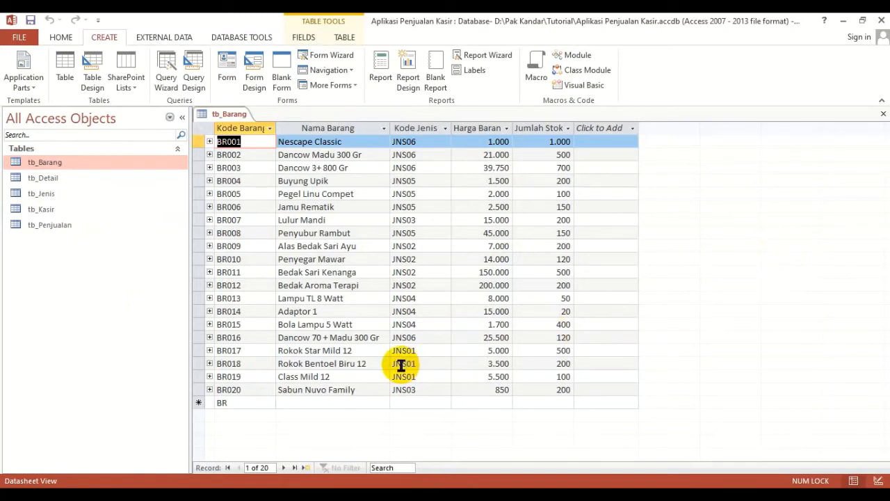
pyautogui.click(545, 128)
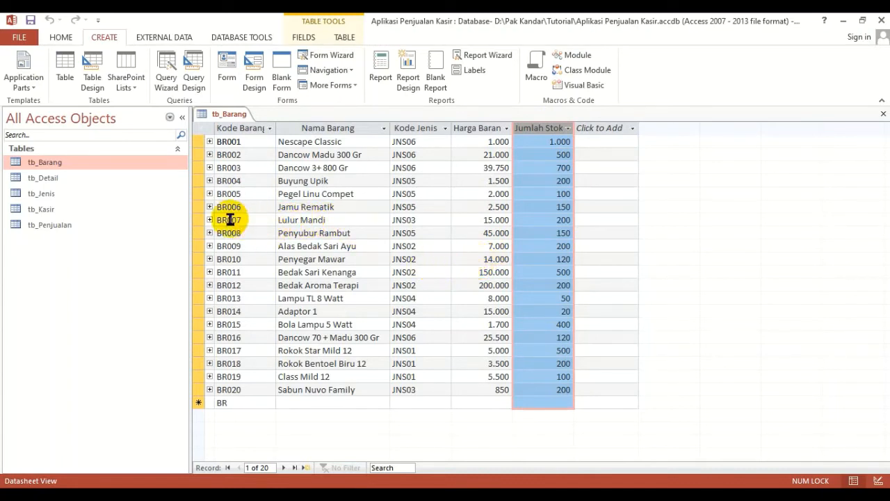
# - Compare the JNS03 category in tb_Jenis with the Lulur Mandi item's category code in tb_Barang, highlighting both records
pyautogui.doubleClick(59, 195)
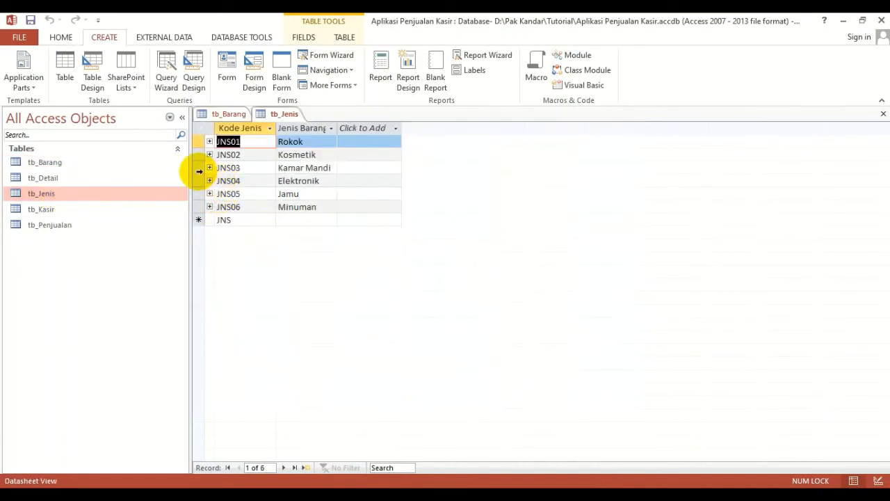
pyautogui.click(199, 170)
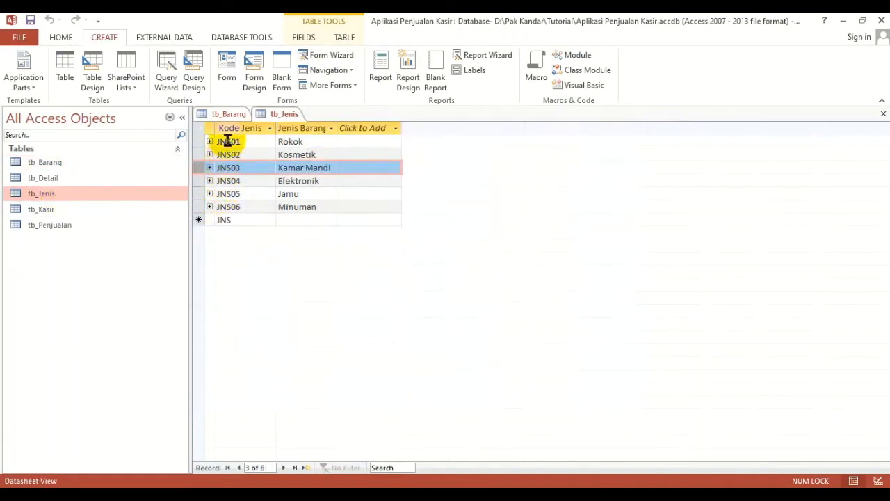
pyautogui.click(227, 114)
pyautogui.click(438, 220)
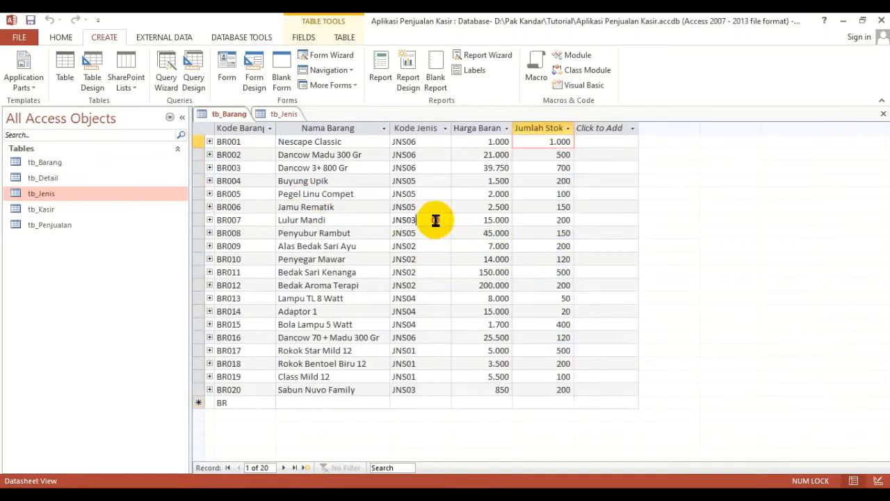
pyautogui.click(390, 220)
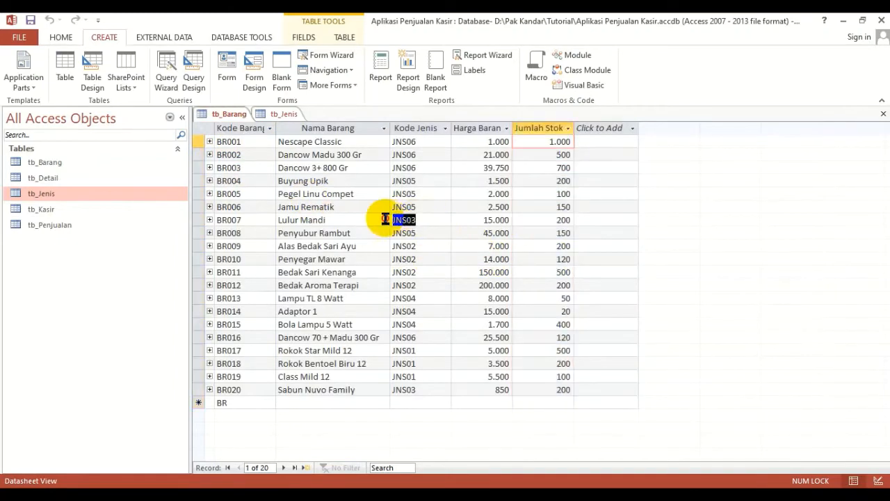
pyautogui.click(202, 219)
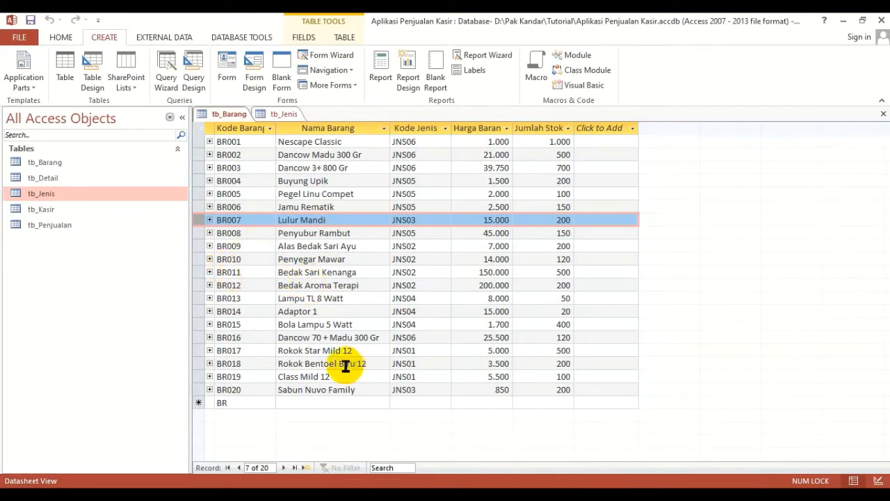
# - Return to Notepad and add the list item "3. Merubah isi/nilai di dalam tabel" below the DELETE QUERY line
pyautogui.click(361, 495)
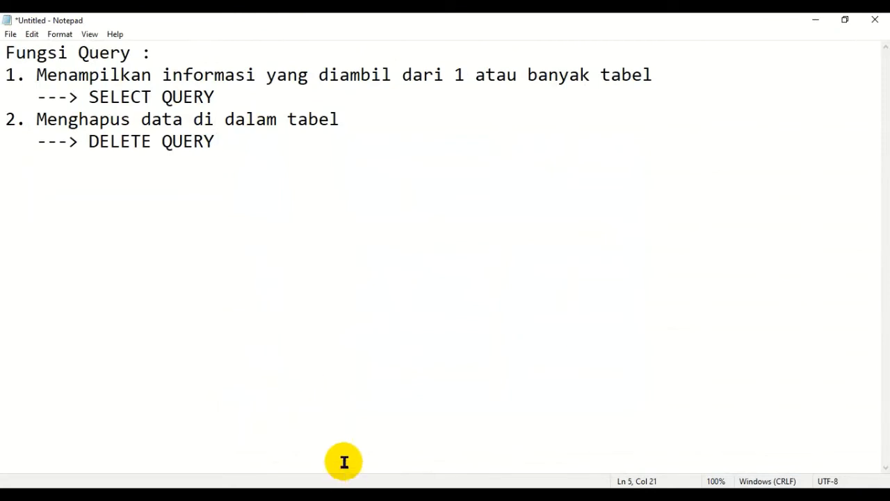
pyautogui.click(361, 495)
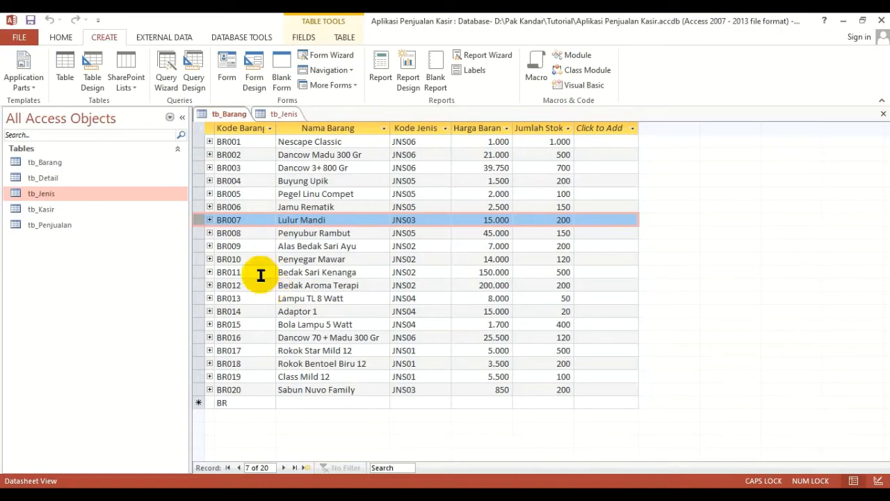
pyautogui.click(370, 485)
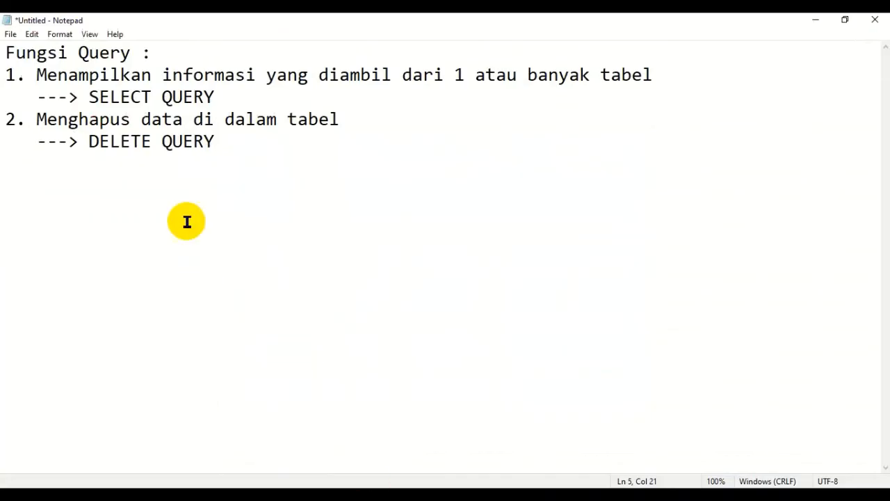
pyautogui.click(160, 193)
pyautogui.click(235, 148)
pyautogui.press('Return')
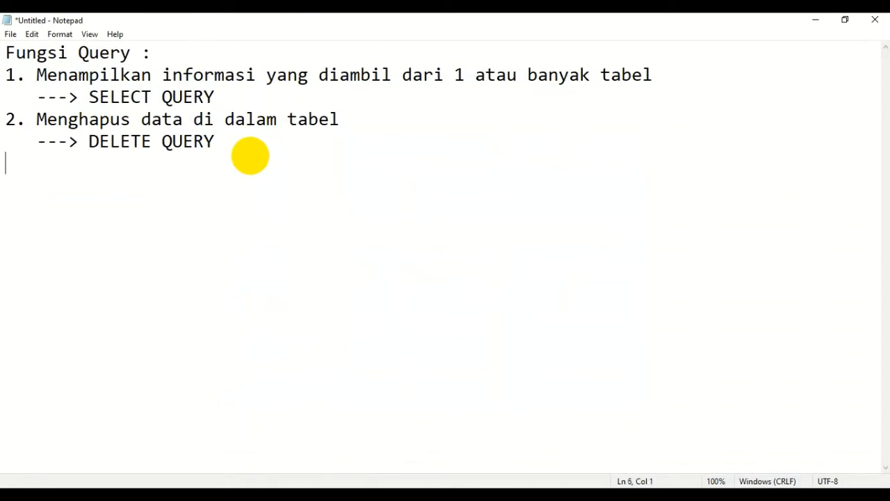
pyautogui.write('3. mE')
pyautogui.press('BackSpace')
pyautogui.press('BackSpace')
pyautogui.write('Merubah ')
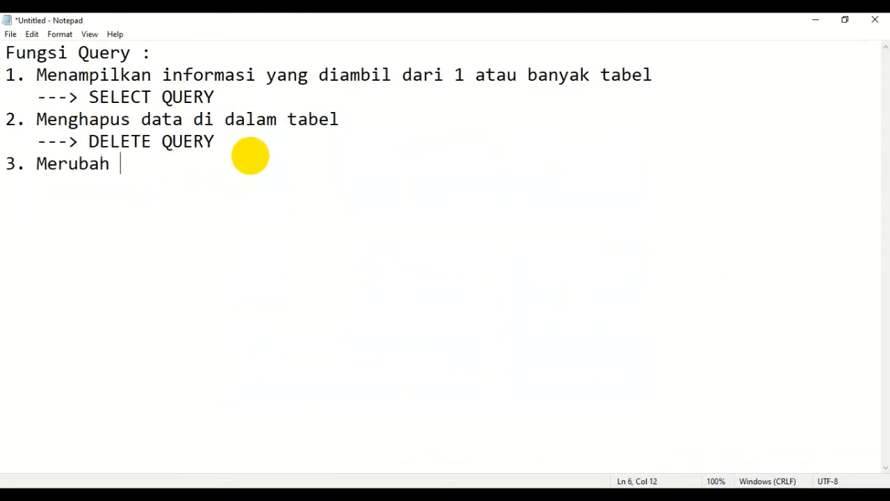
pyautogui.write('isi/nilai')
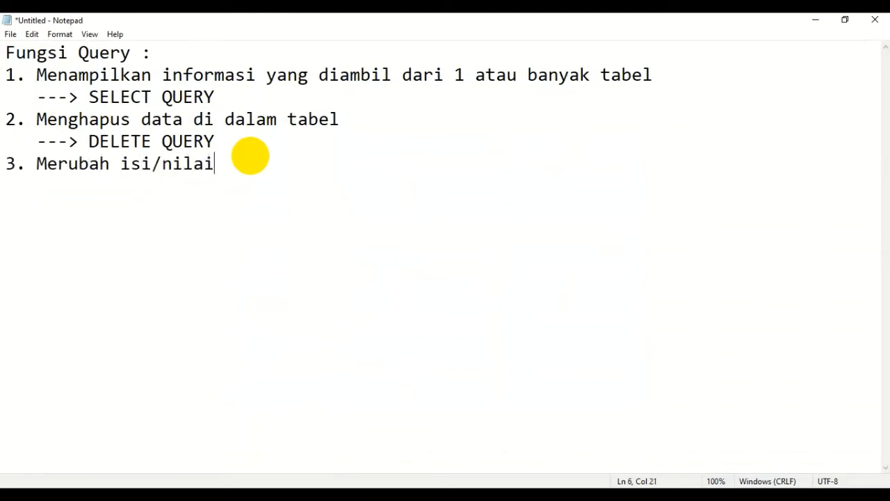
pyautogui.write(' di dalam tabel')
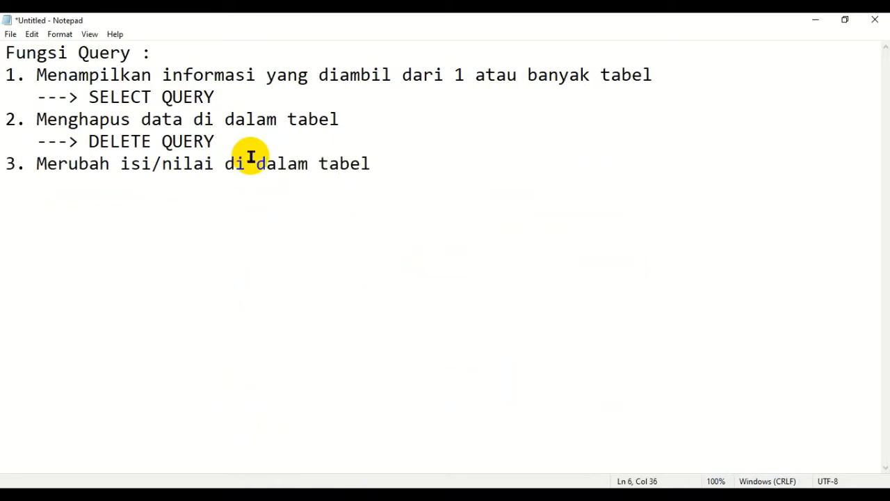
# - Add the indented line "---> UPDATE QUERY" beneath item 3, followed by a new line
pyautogui.press('Return')
pyautogui.write('---> UPDATE')
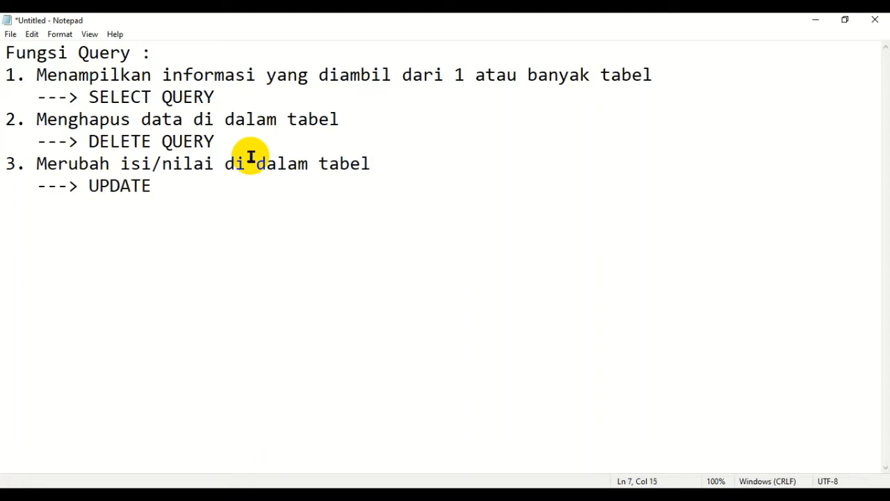
pyautogui.write(' QUERY')
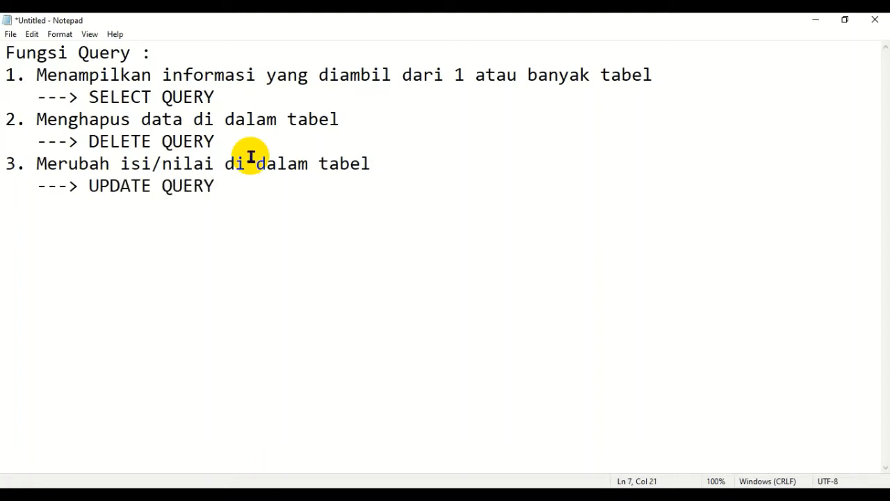
pyautogui.press('Return')
# - Switch to Access, close the tb_Barang and tb_Jenis tables, and reopen tb_Barang
pyautogui.moveTo(366, 495)
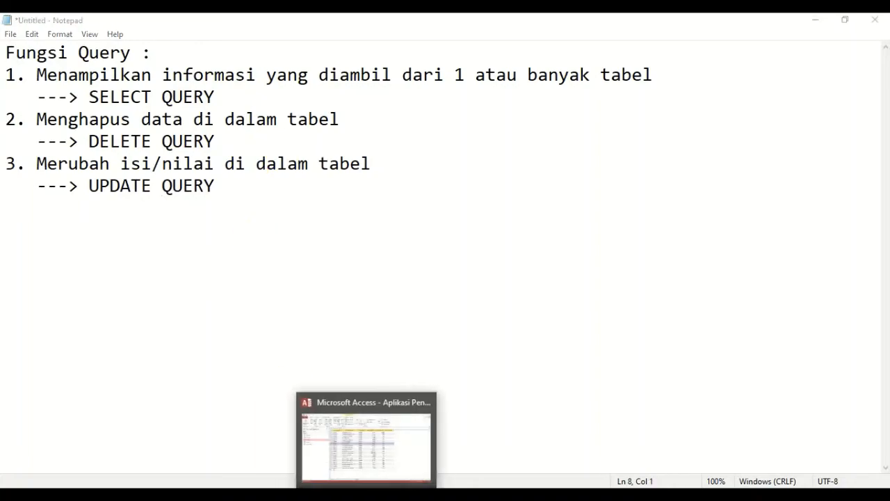
pyautogui.click(366, 445)
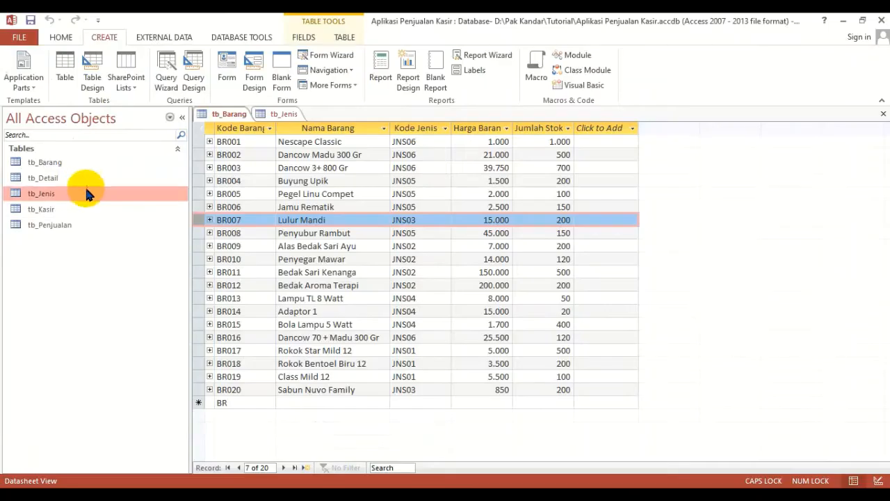
pyautogui.click(883, 114)
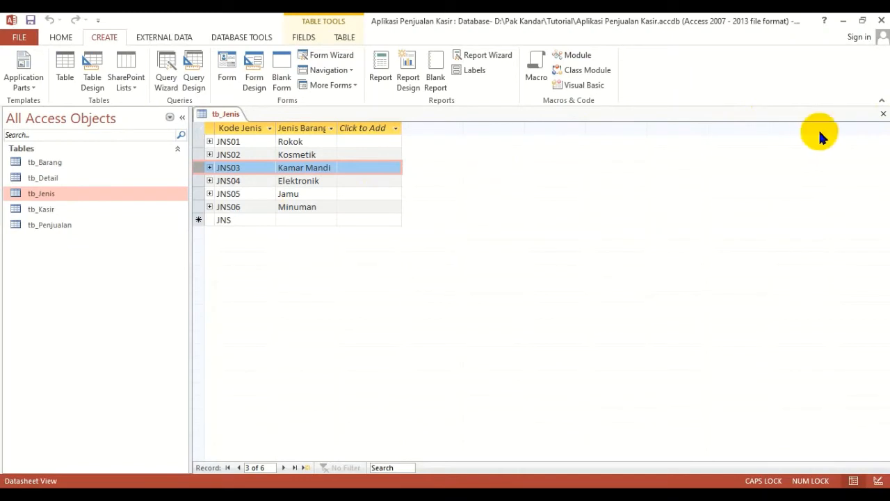
pyautogui.click(883, 113)
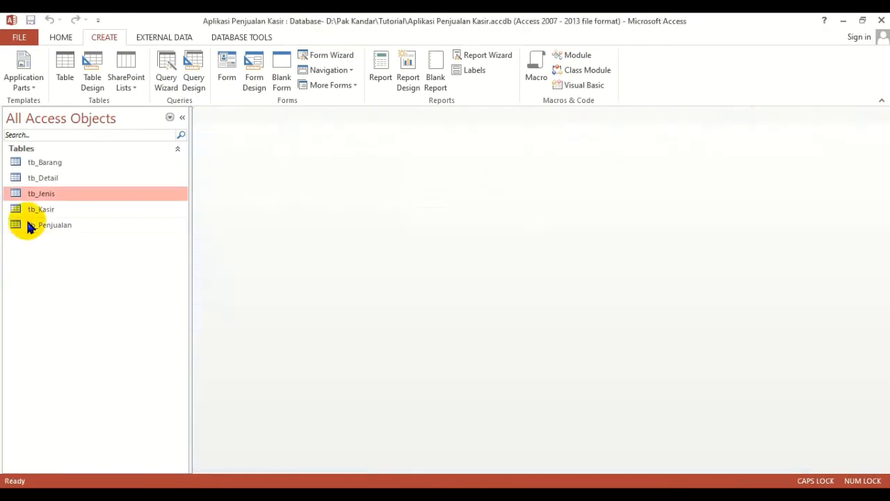
pyautogui.doubleClick(44, 164)
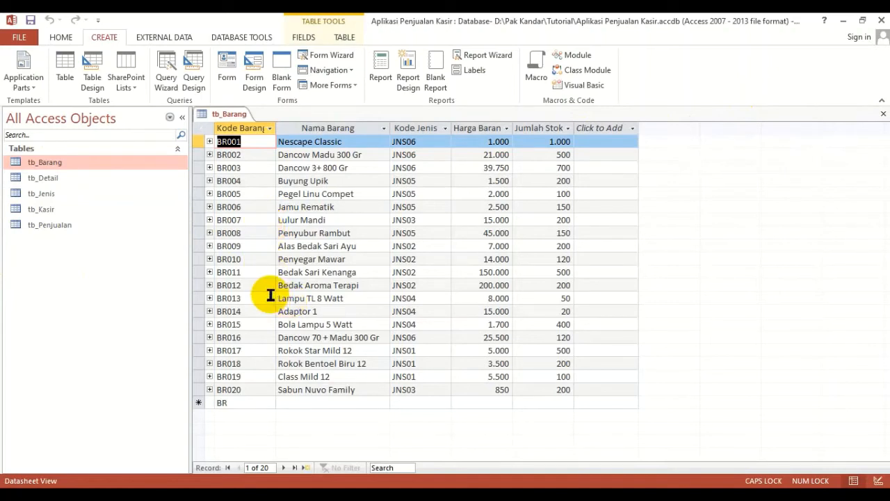
# - Examine the Penyubur Rambut and Lulur Mandi records in tb_Barang, highlighting their prices and the Lulur Mandi name
pyautogui.click(465, 233)
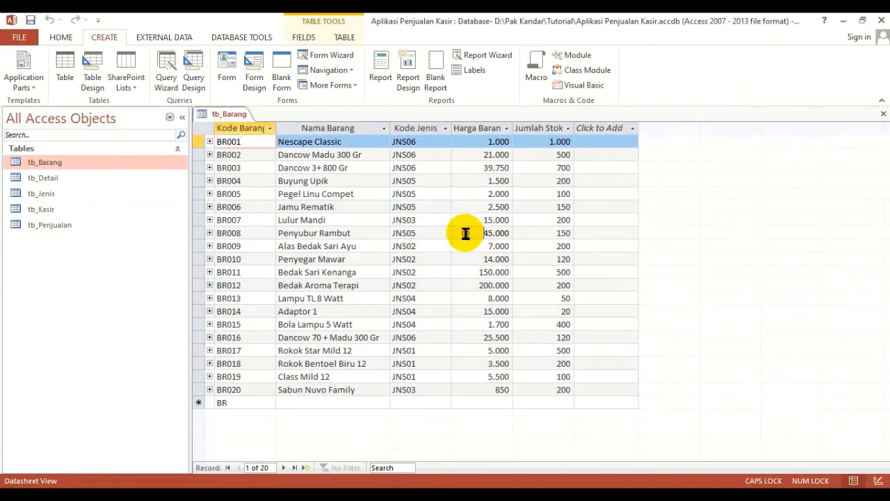
pyautogui.moveTo(466, 233); pyautogui.dragTo(506, 233)
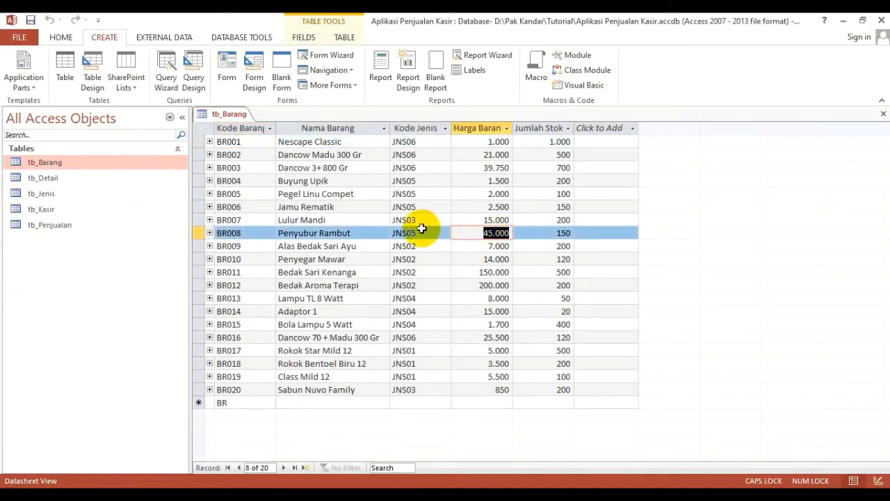
pyautogui.click(363, 272)
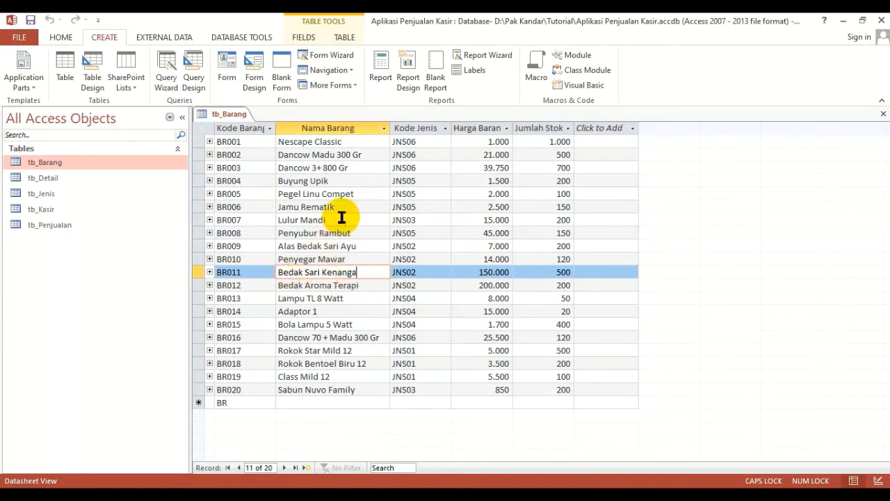
pyautogui.moveTo(341, 219); pyautogui.dragTo(285, 219)
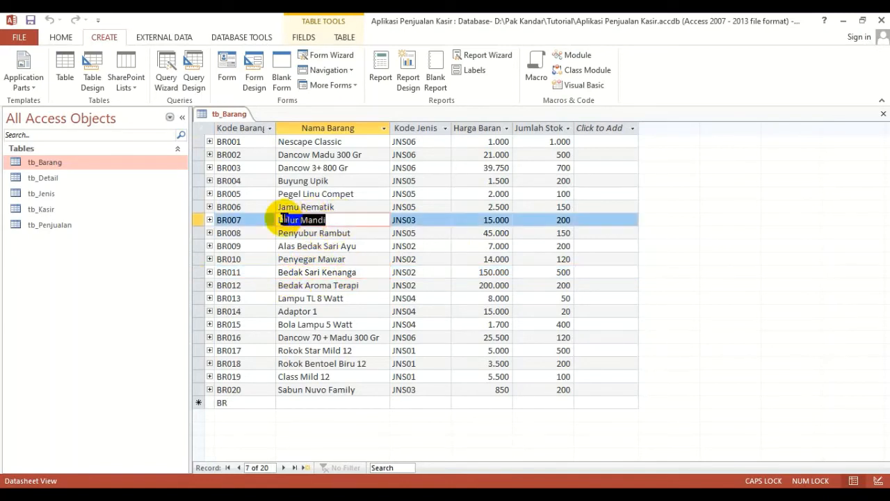
pyautogui.click(337, 258)
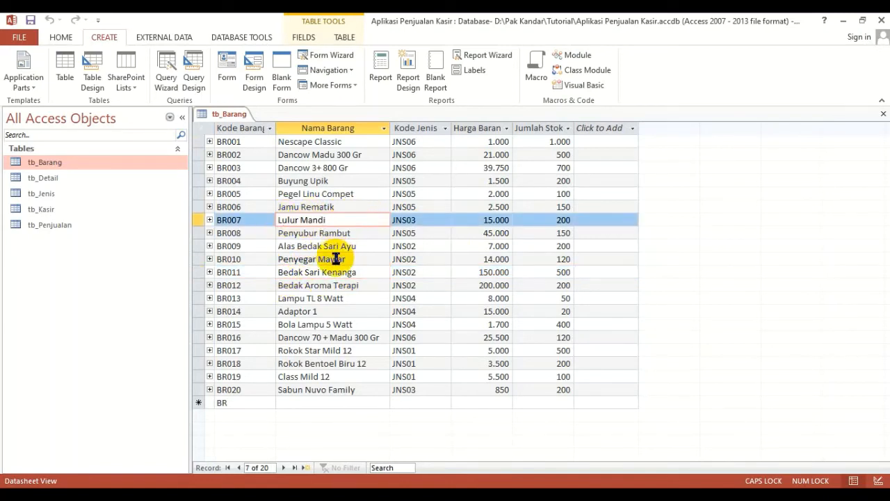
pyautogui.click(350, 221)
pyautogui.click(495, 221)
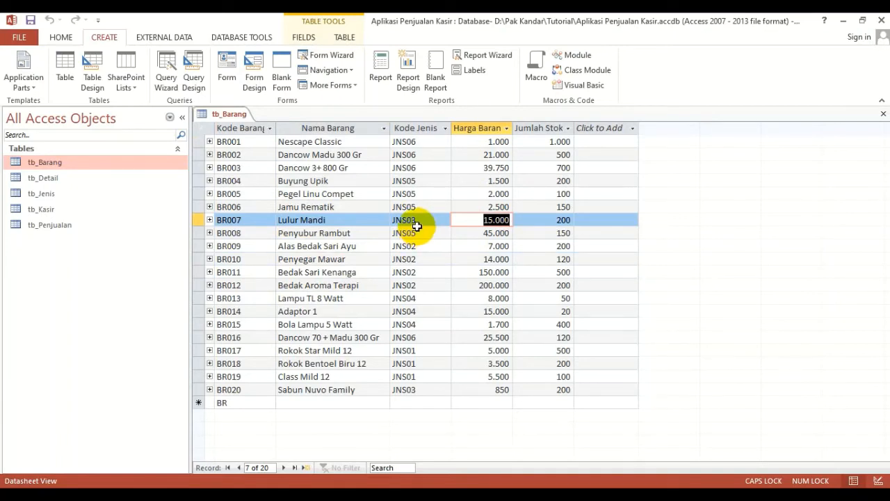
pyautogui.click(473, 224)
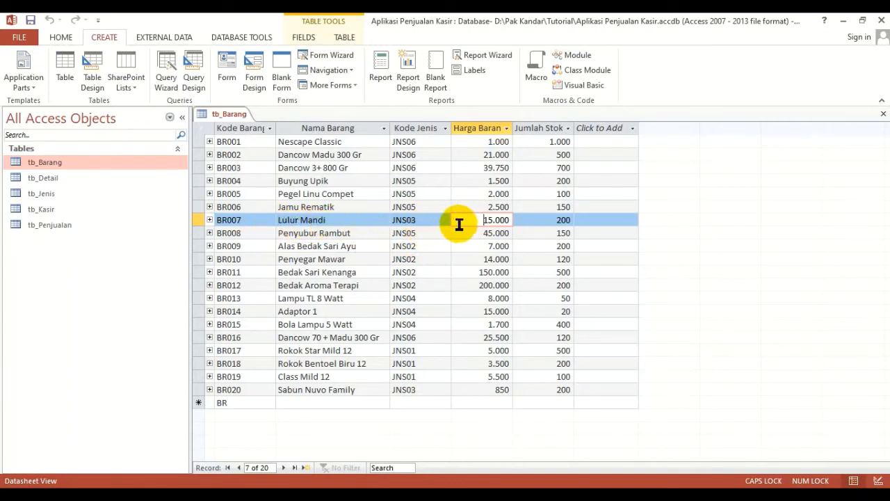
pyautogui.moveTo(473, 221); pyautogui.dragTo(520, 218)
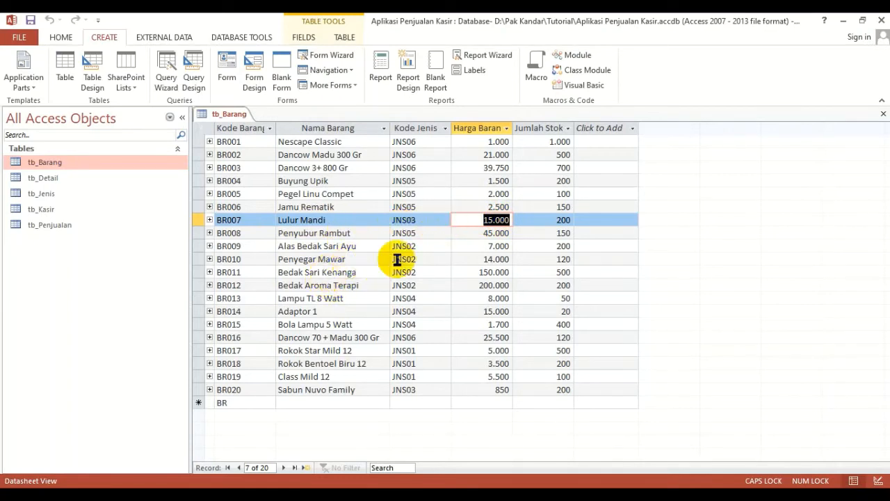
pyautogui.click(338, 247)
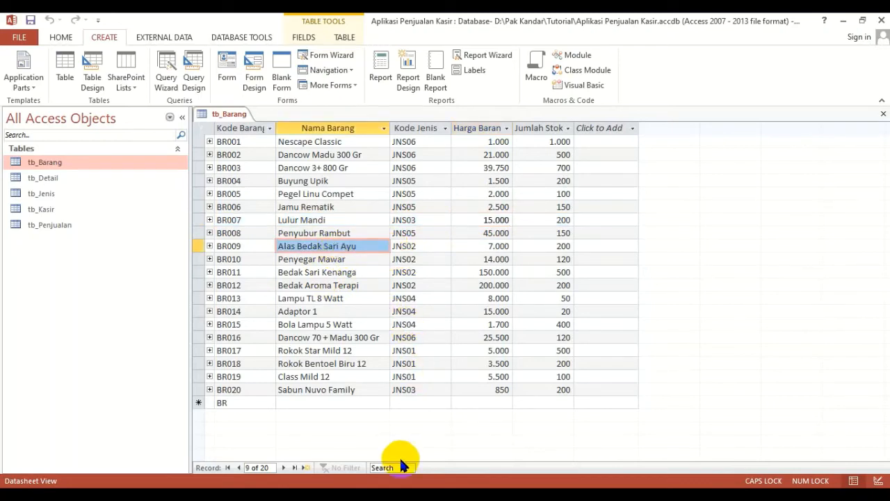
# - Highlight the item 3 text and its UPDATE QUERY line in Notepad, view tb_Barang in Access again, and return to Notepad
pyautogui.hotkey('alt', 'Tab')
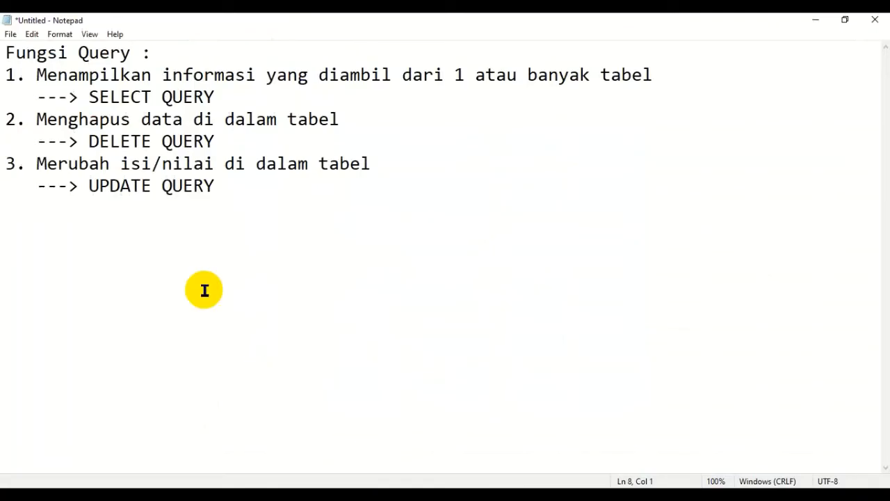
pyautogui.moveTo(32, 167); pyautogui.dragTo(217, 187)
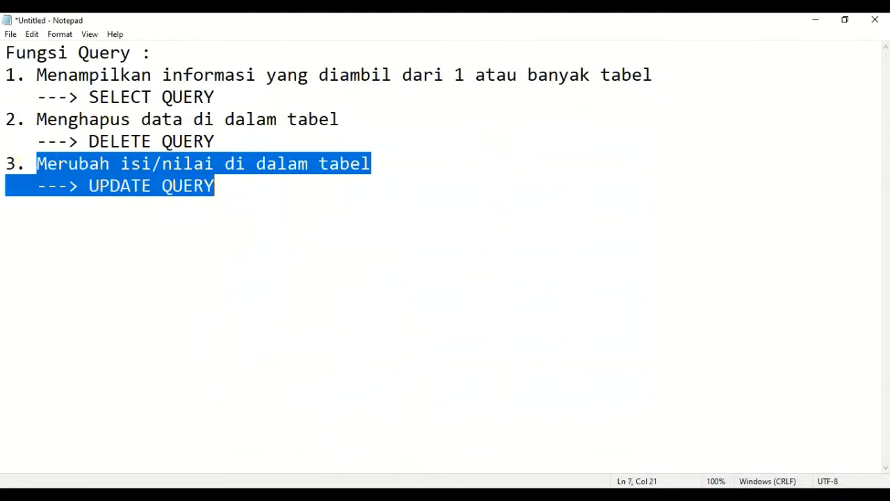
pyautogui.click(368, 445)
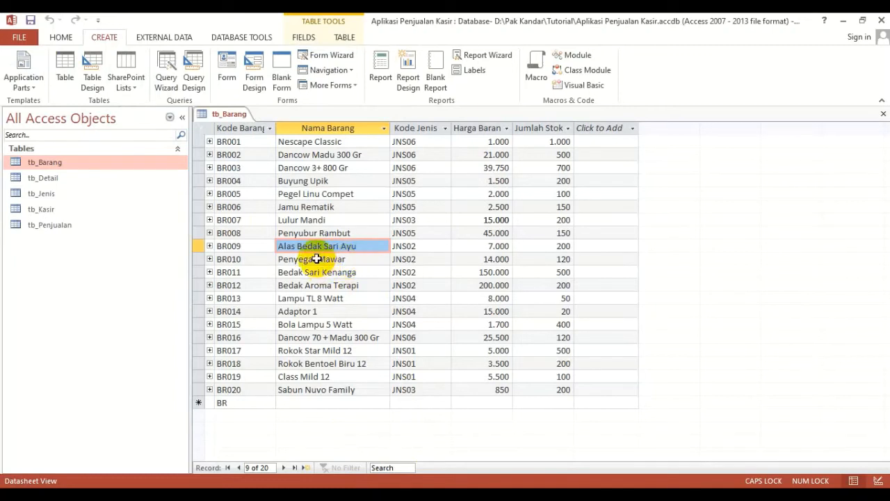
pyautogui.click(393, 495)
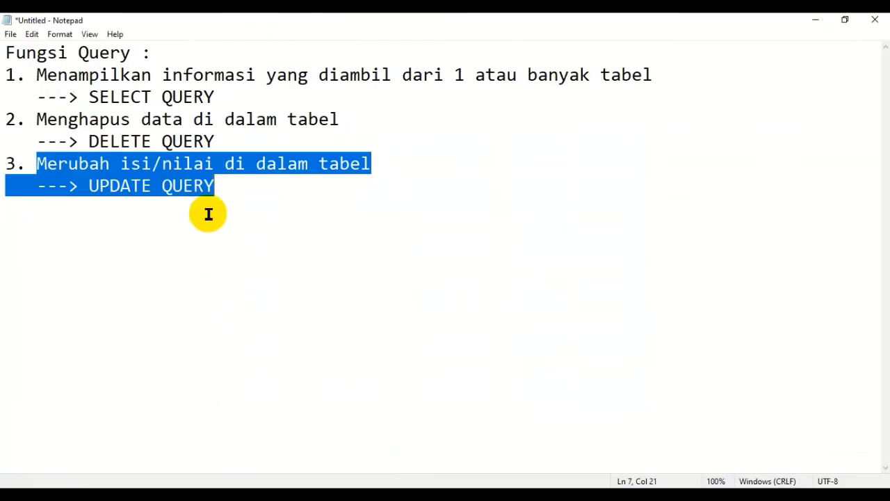
# - Add the list item "4. Menambah data di dalam tabel" below the UPDATE QUERY line
pyautogui.click(209, 218)
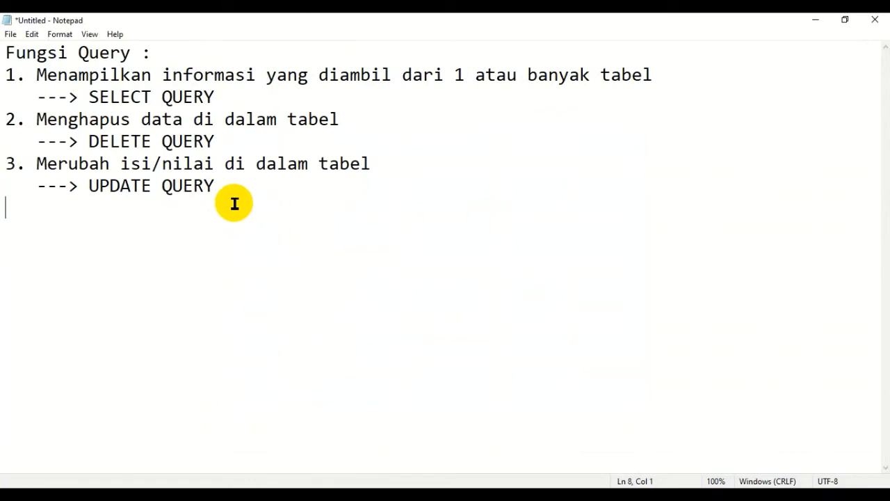
pyautogui.write('4. mANAM')
pyautogui.press('BackSpace')
pyautogui.press('BackSpace')
pyautogui.press('BackSpace')
pyautogui.press('BackSpace')
pyautogui.press('BackSpace')
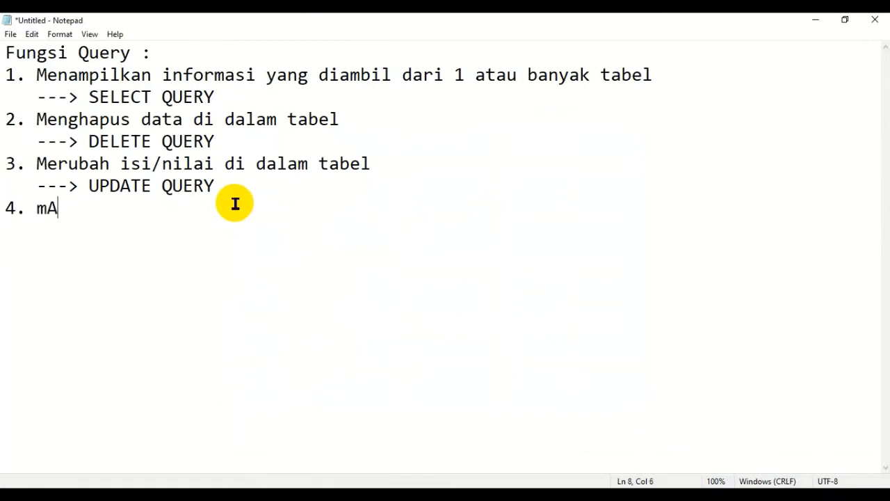
pyautogui.write('Menamba')
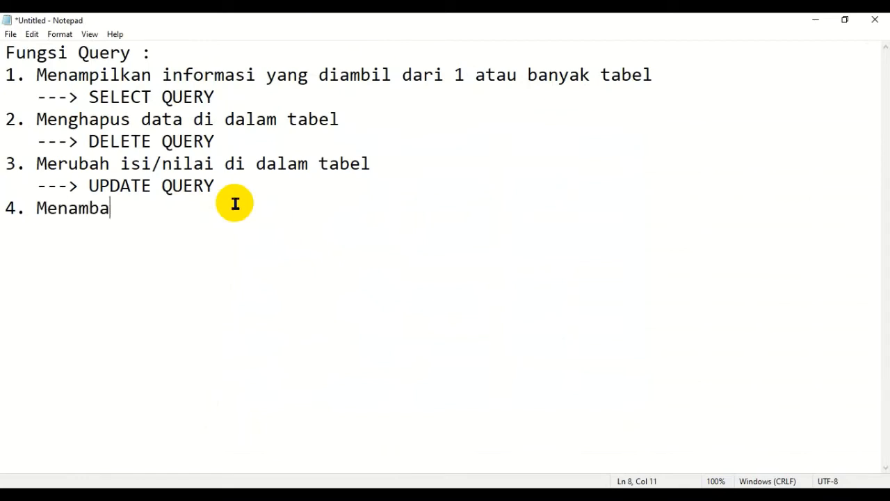
pyautogui.write('h data dala')
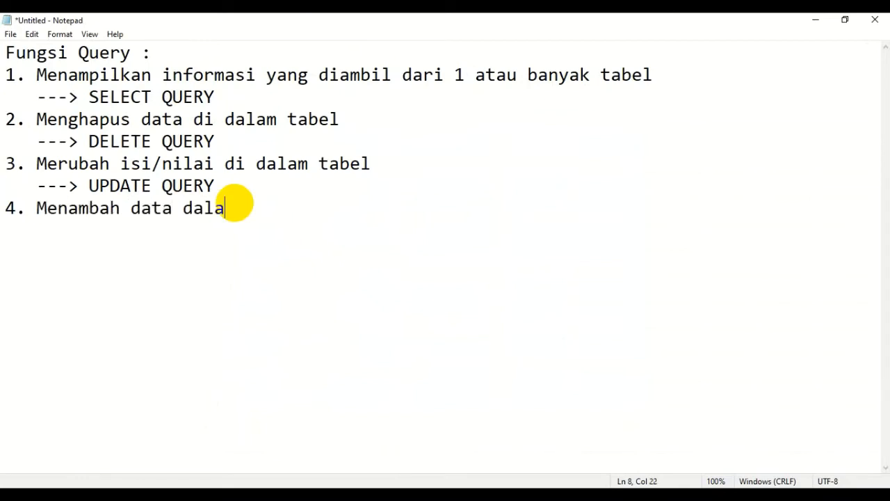
pyautogui.press('BackSpace')
pyautogui.press('BackSpace')
pyautogui.press('BackSpace')
pyautogui.press('BackSpace')
pyautogui.write('di dalam tabel')
pyautogui.press('Return')
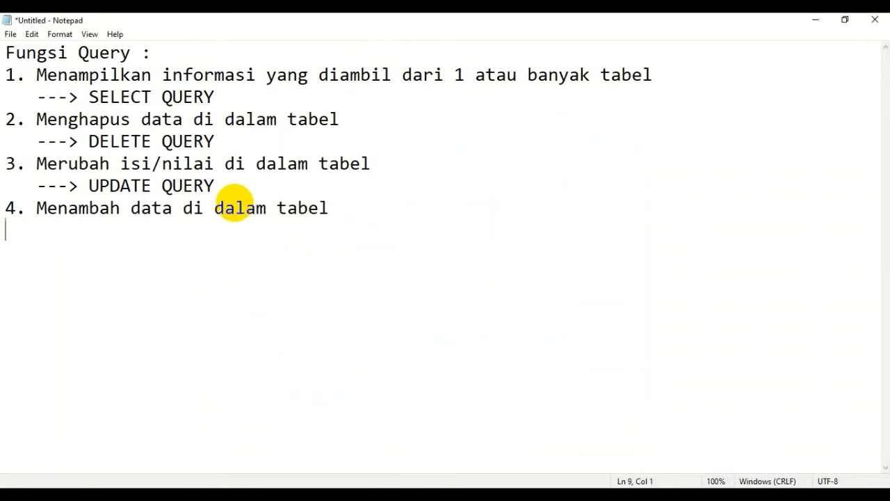
# - Add the indented line "---> APPEND QUERY" beneath item 4 and highlight from "dalam tabel" through that line
pyautogui.write('---> APPEND ')
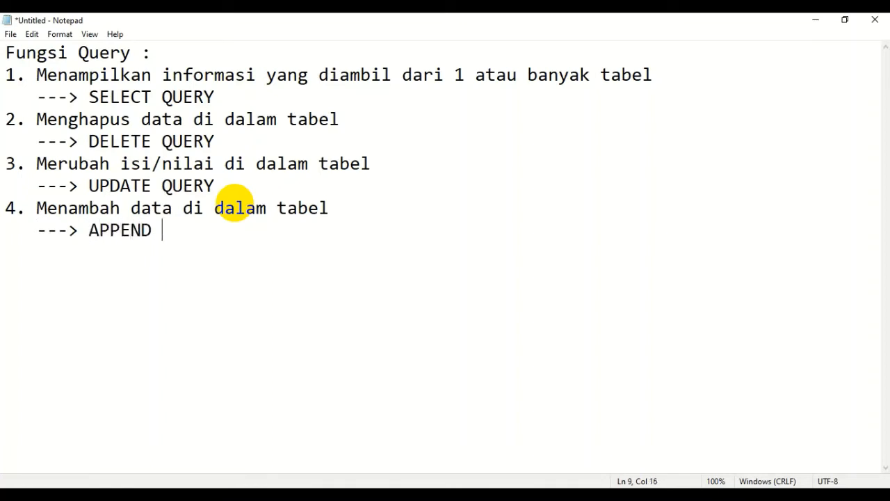
pyautogui.write('QUERY')
pyautogui.press('Return')
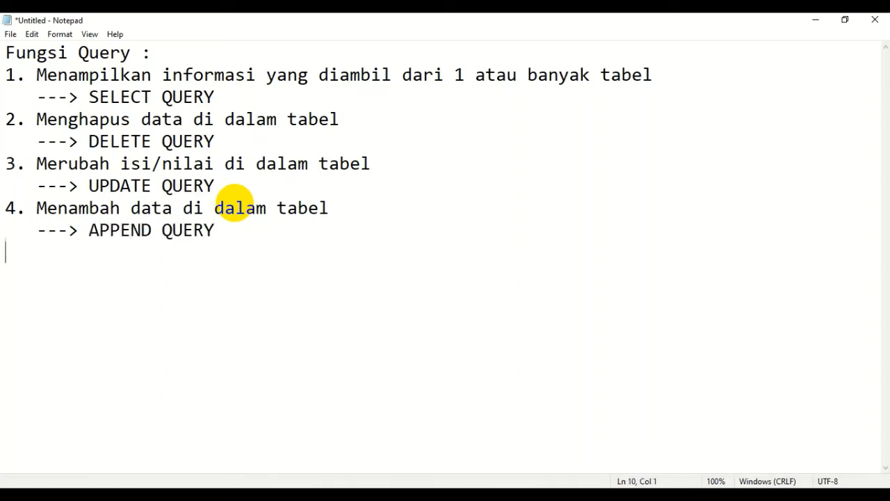
pyautogui.keyDown('shift'); pyautogui.click(213, 212); pyautogui.keyUp('shift')
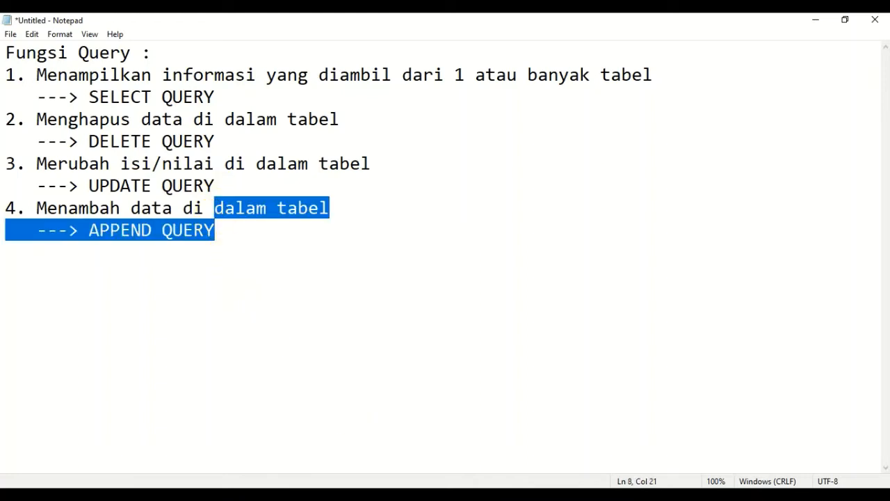
# - Switch to Access, reopen tb_Barang and go to its blank new-record row to examine where a product is added
pyautogui.hotkey('alt', 'Tab')
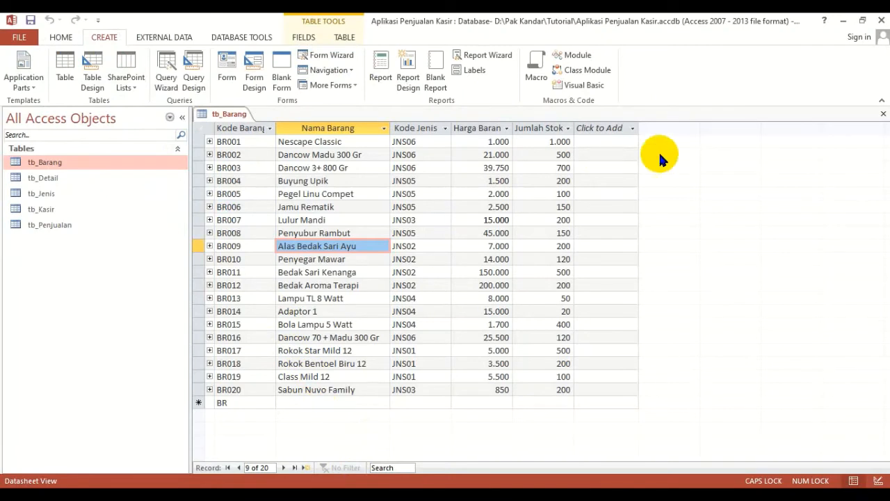
pyautogui.click(880, 119)
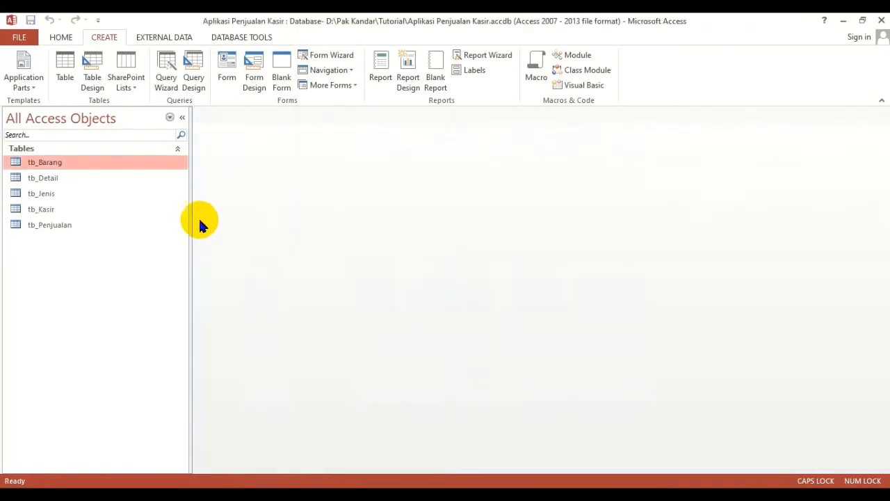
pyautogui.doubleClick(57, 165)
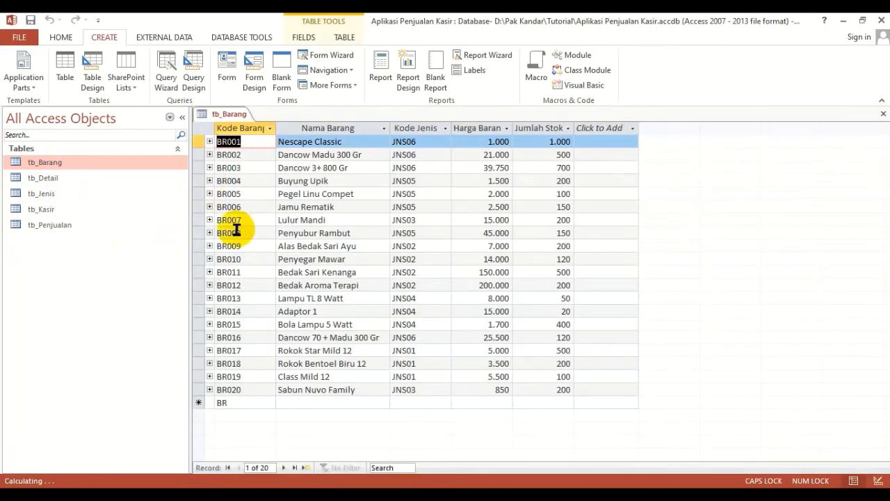
pyautogui.click(232, 403)
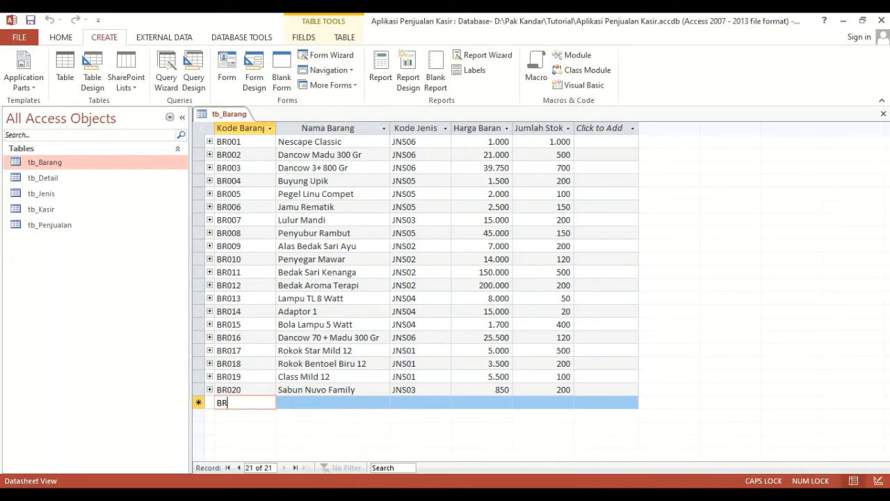
# - Return to Notepad and add the list item "5. Membuat tabel baru" below the APPEND QUERY line
pyautogui.hotkey('alt', 'Tab')
pyautogui.click(233, 313)
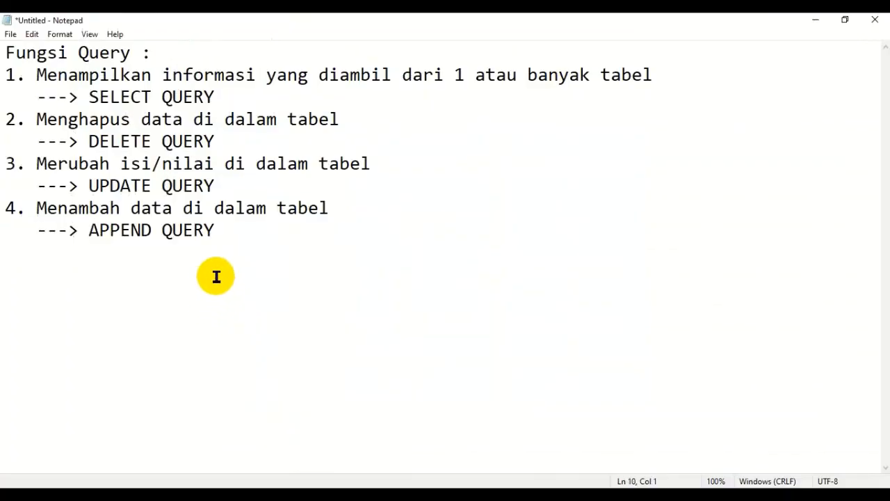
pyautogui.write('5. memb')
pyautogui.press('BackSpace')
pyautogui.press('BackSpace')
pyautogui.press('BackSpace')
pyautogui.press('BackSpace')
pyautogui.write('Membuat tabel ')
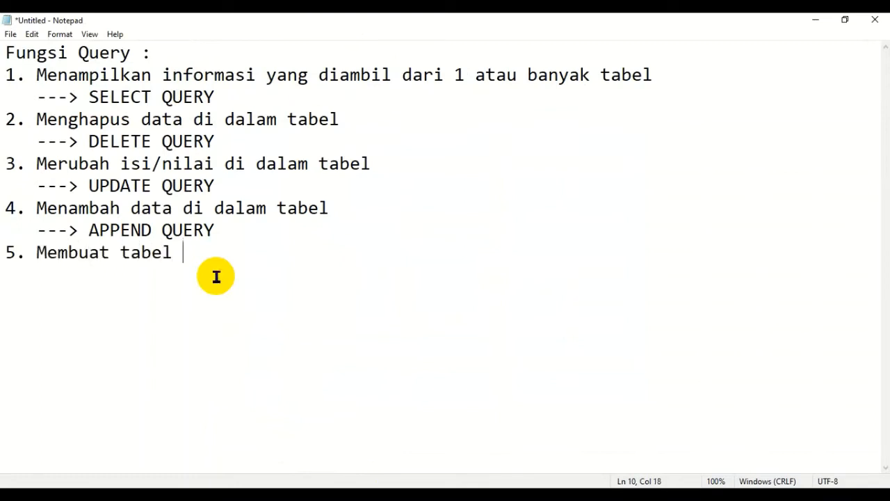
pyautogui.write('baru')
# - Add the indented line "---> MAKE TABLE QUERY" beneath item 5
pyautogui.press('Return')
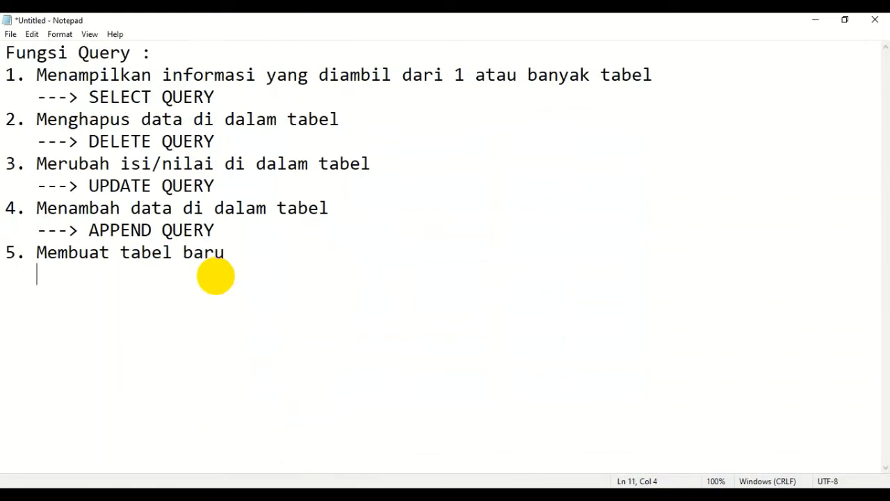
pyautogui.write('---> MAKE TABLE ')
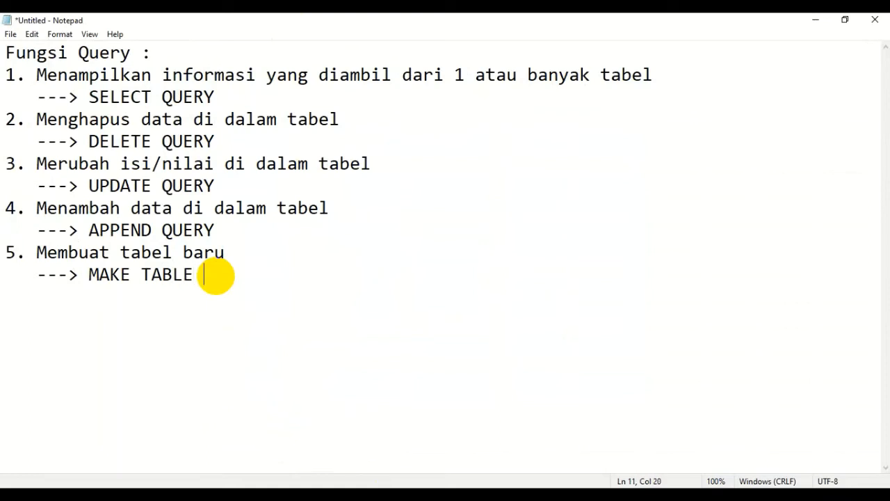
pyautogui.write('QUERY')
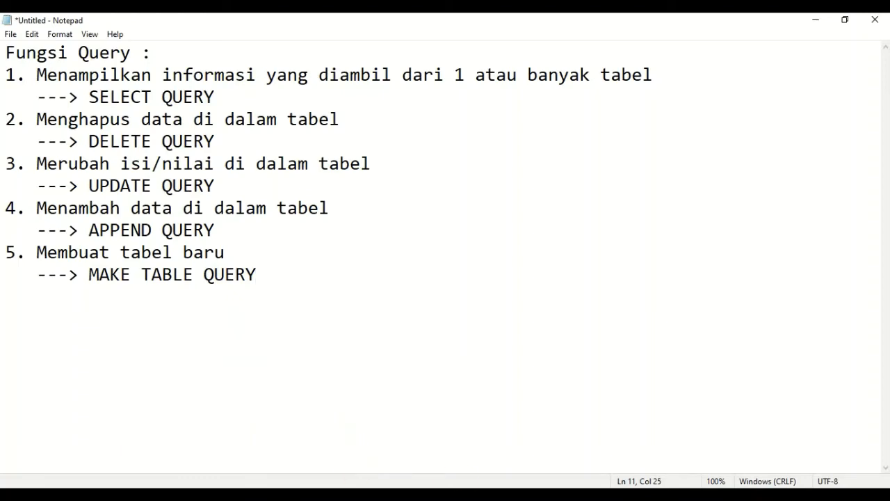
# - Switch to Access, close and reopen tb_Barang to view its records, and close the table again
pyautogui.hotkey('alt', 'Tab')
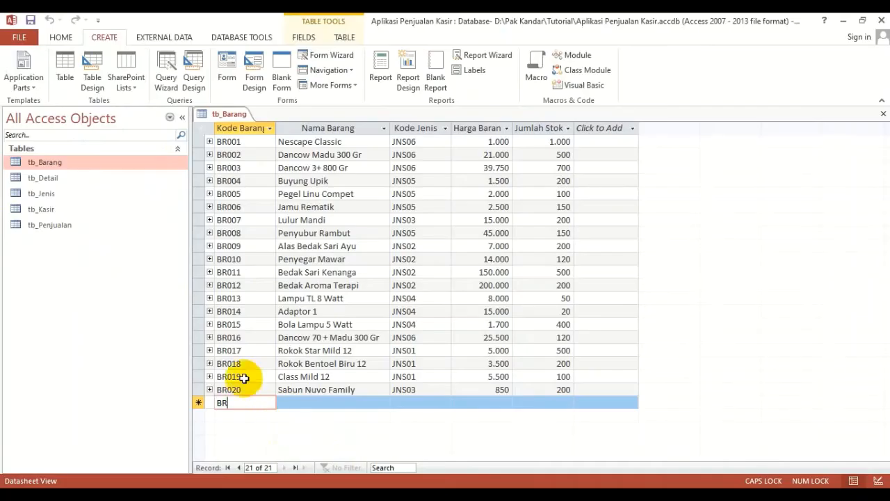
pyautogui.click(883, 114)
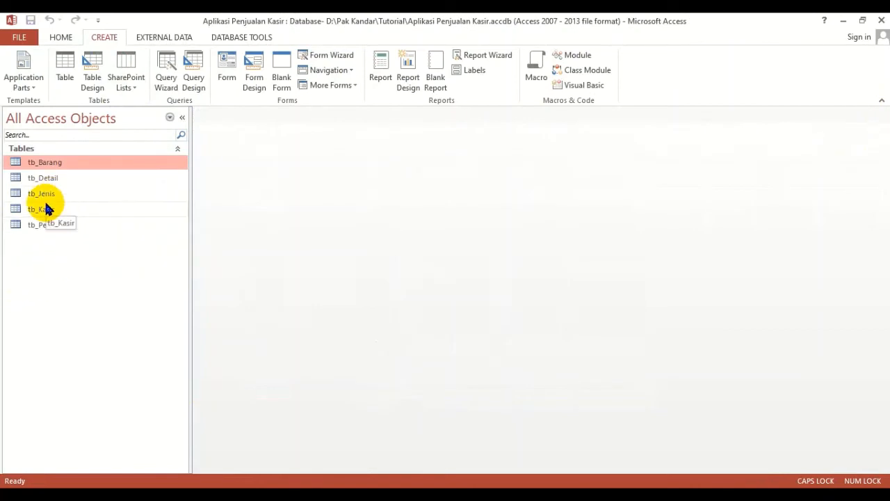
pyautogui.doubleClick(53, 164)
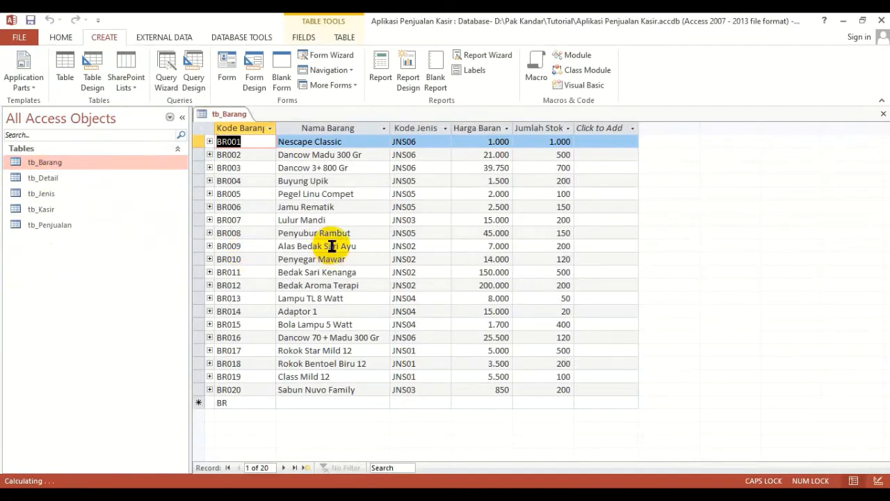
pyautogui.click(884, 115)
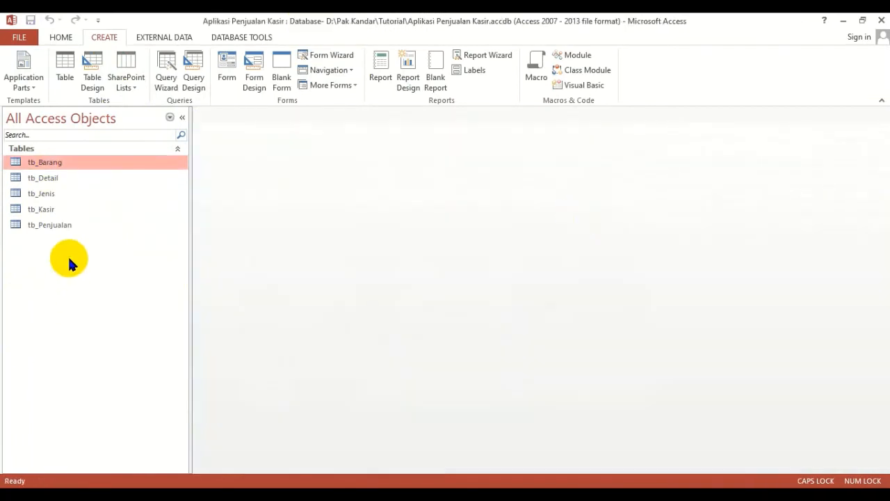
# - Highlight the tables tb_Penjualan, tb_Barang, tb_Detail, tb_Jenis and tb_Kasir one by one, ending on tb_Penjualan
pyautogui.click(50, 225)
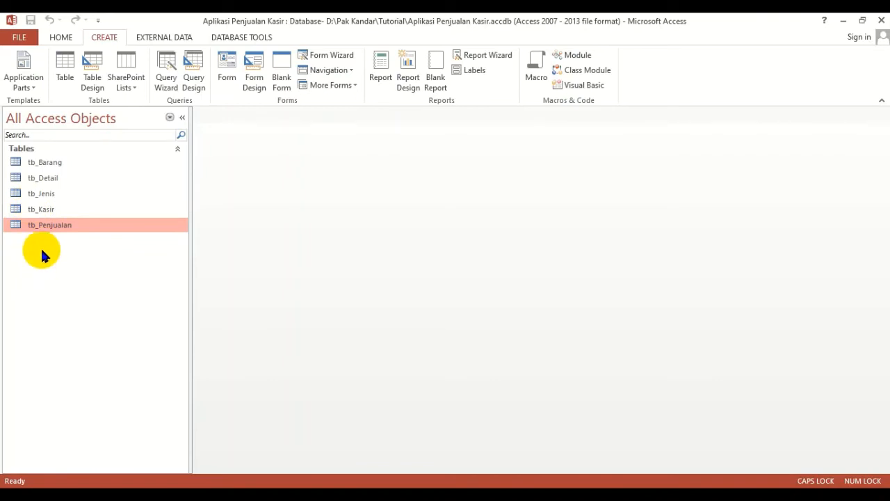
pyautogui.click(52, 163)
pyautogui.click(52, 178)
pyautogui.click(51, 194)
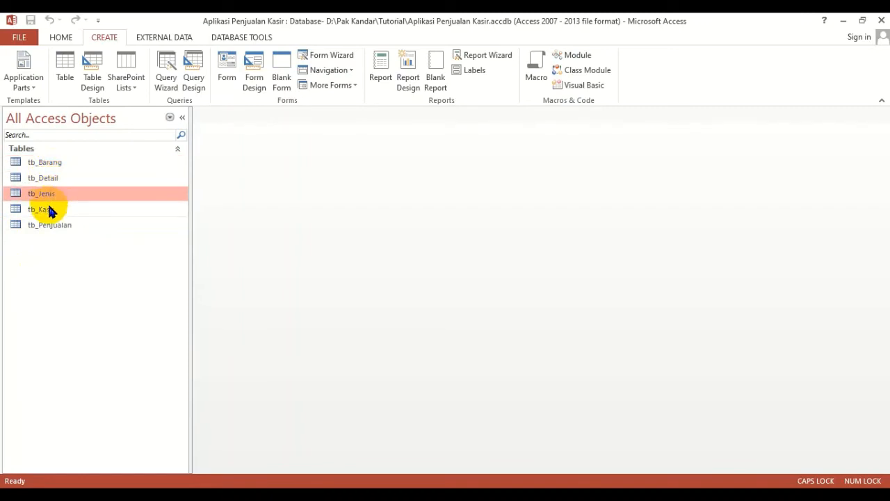
pyautogui.click(52, 208)
pyautogui.click(50, 224)
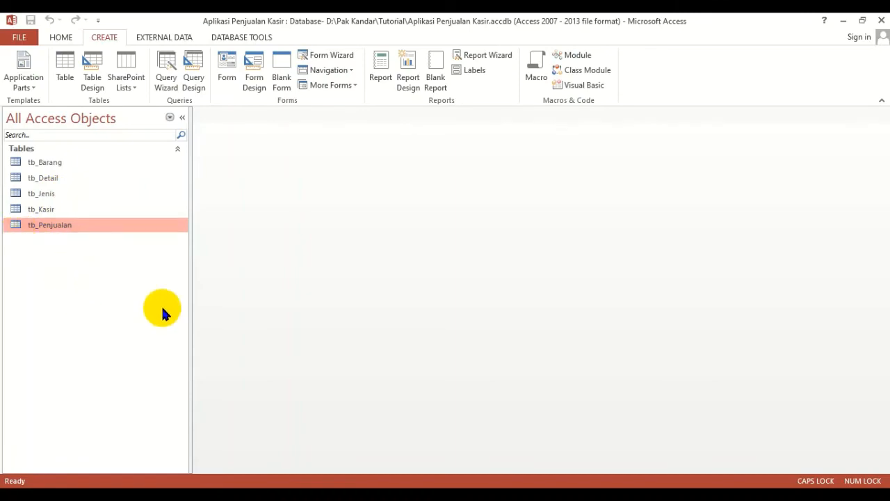
# - Switch to Notepad and add the heading "Pilihan cara membuat Query :" after a blank line below the MAKE TABLE QUERY line
pyautogui.click(391, 486)
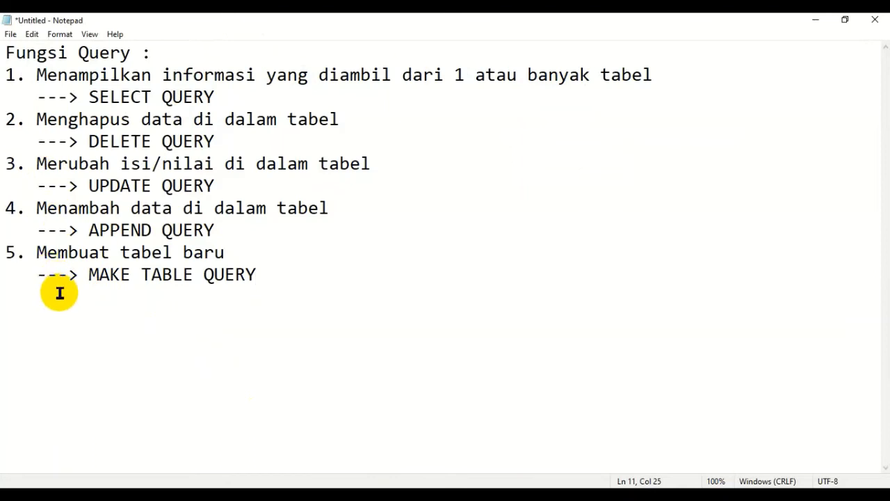
pyautogui.click(197, 331)
pyautogui.click(274, 274)
pyautogui.write('\\')
pyautogui.press('Return')
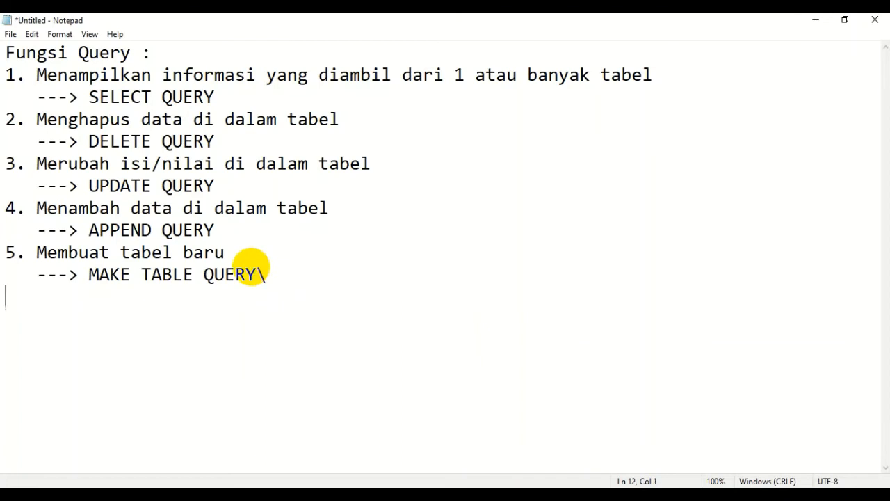
pyautogui.press('Return')
pyautogui.press('BackSpace')
pyautogui.press('BackSpace')
pyautogui.press('BackSpace')
pyautogui.press('Return')
pyautogui.press('Return')
pyautogui.write('Pilihan car')
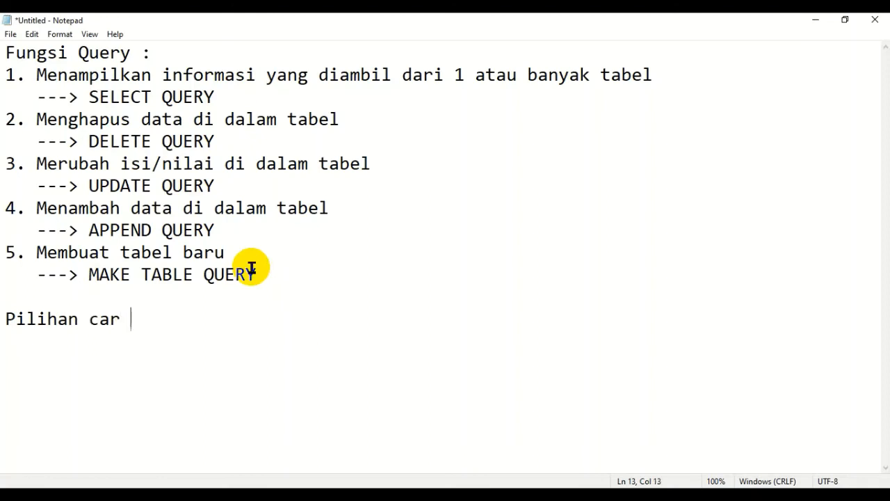
pyautogui.press('BackSpace')
pyautogui.write('a memb')
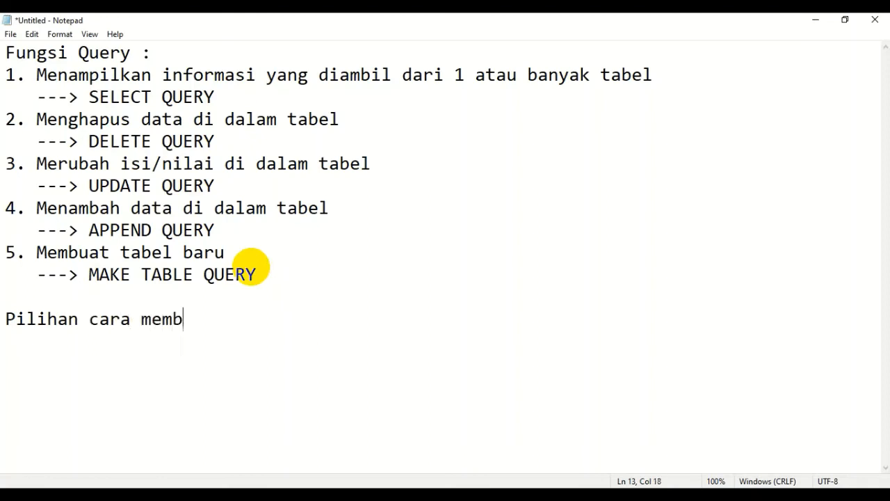
pyautogui.write('uat Query :')
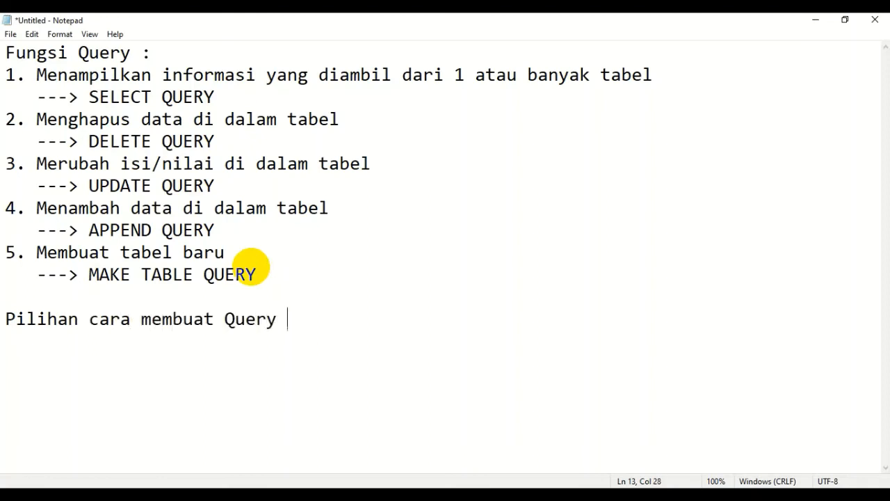
# - Add the list items "1. Query Wizard" and "2. Query Design" under the new heading
pyautogui.press('Return')
pyautogui.write('1.')
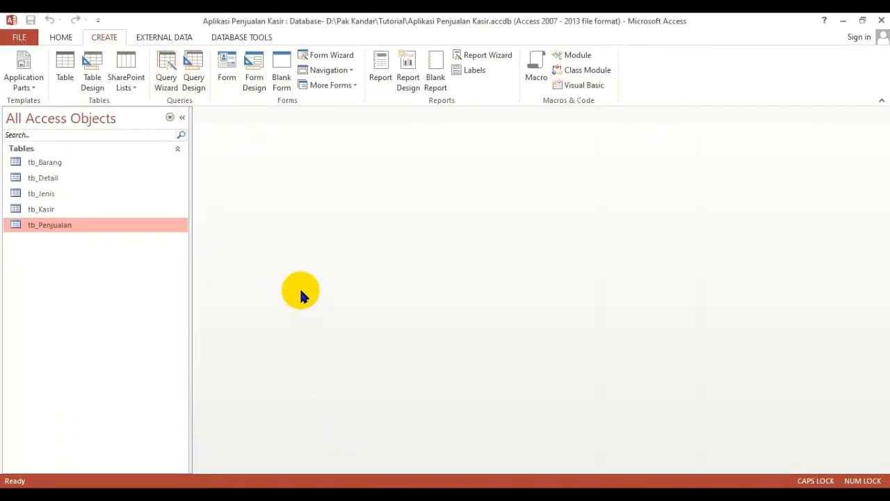
pyautogui.click(414, 497)
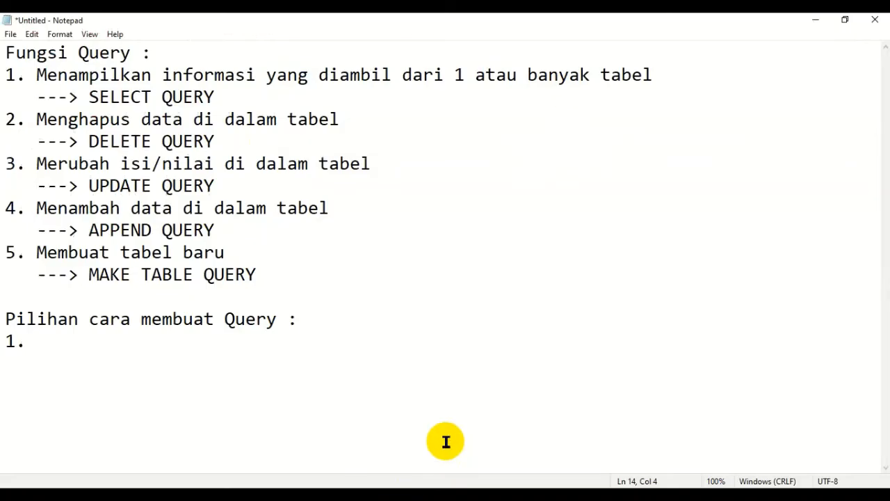
pyautogui.write('q')
pyautogui.press('BackSpace')
pyautogui.write('Query Wizard')
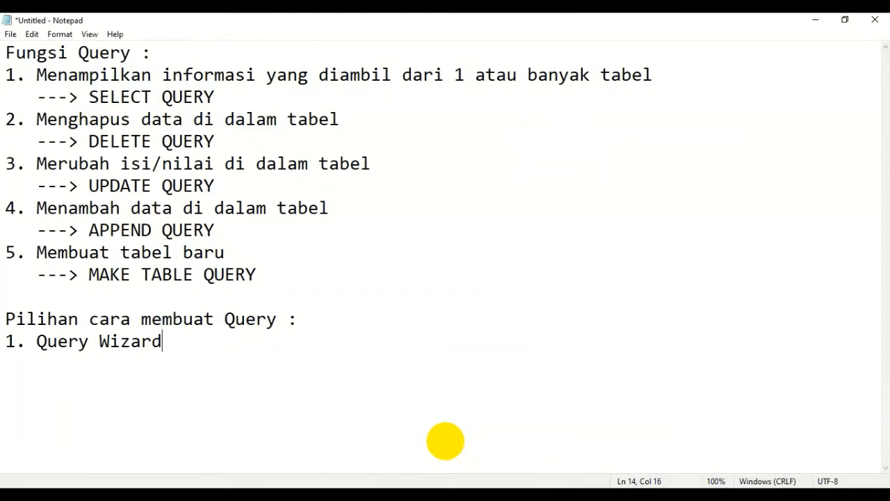
pyautogui.press('Return')
pyautogui.write('2. Query Design')
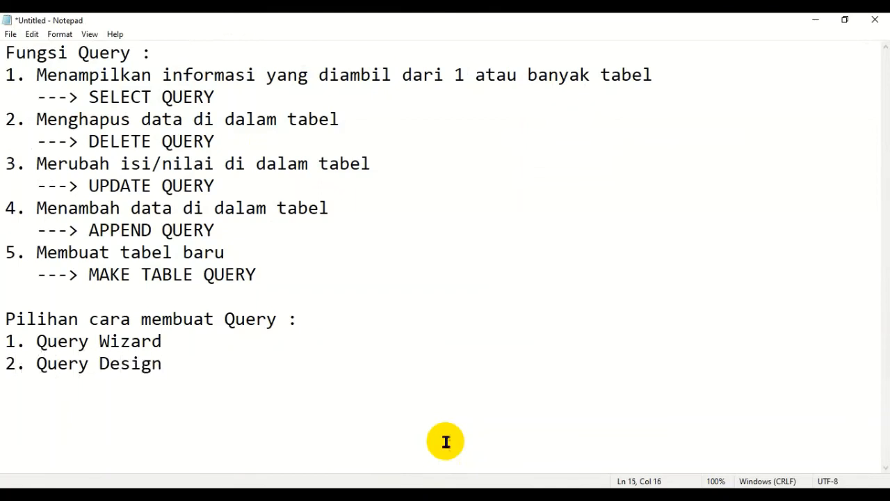
# - Switch to Access, start the Query Wizard to view the available wizard types, and return to Notepad
pyautogui.click(353, 495)
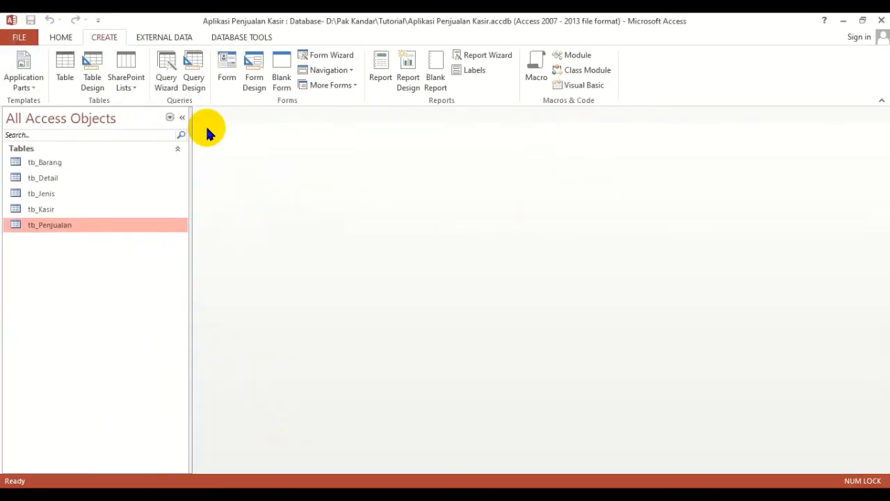
pyautogui.click(167, 78)
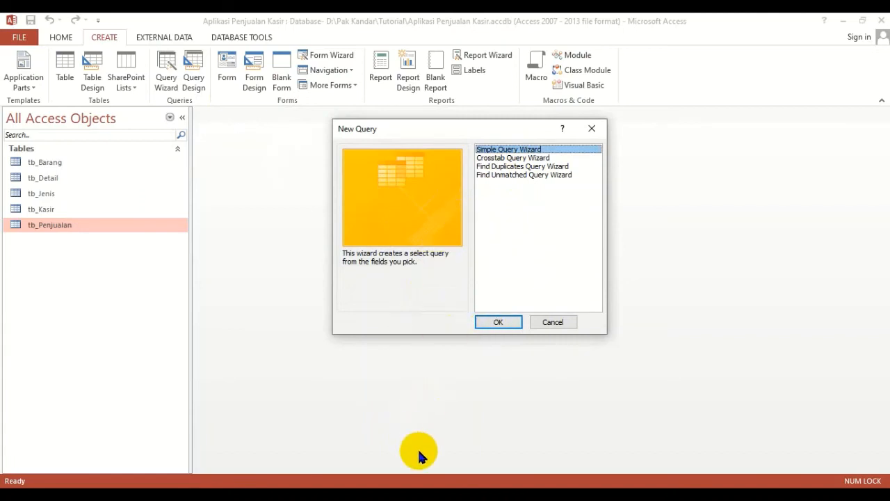
pyautogui.hotkey('alt', 'Tab')
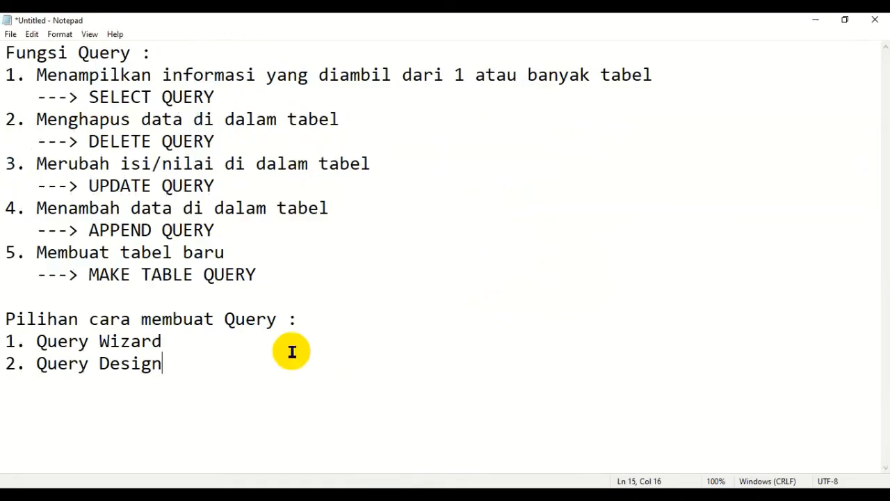
# - Insert the indented sub-item "1.1. Simple Query" beneath the Query Wizard item
pyautogui.click(234, 345)
pyautogui.press('Return')
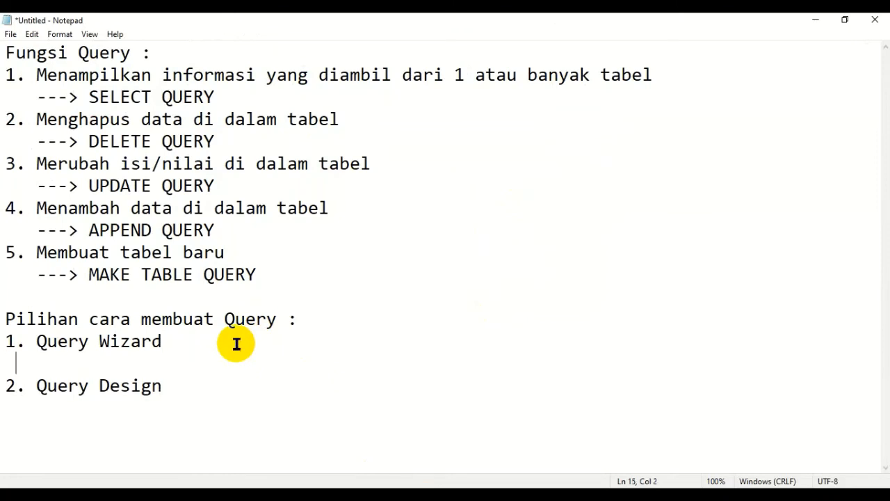
pyautogui.write('1.1. Simple Query')
pyautogui.press('Return')
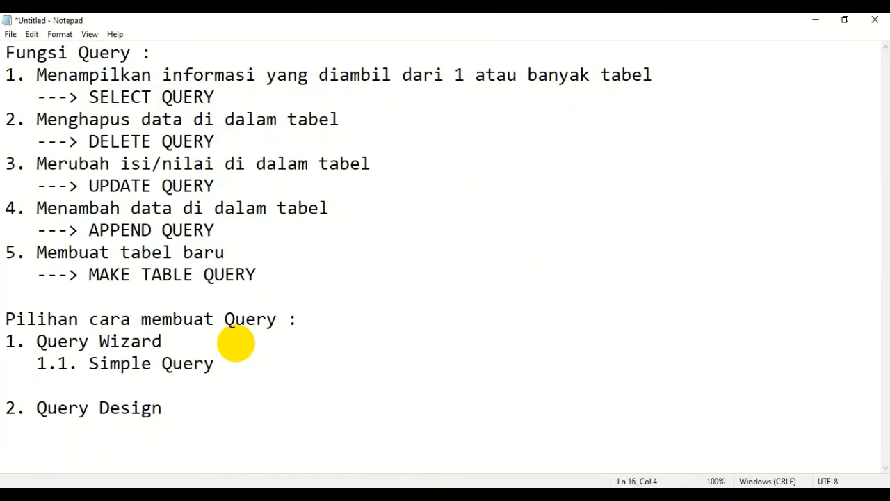
# - Add the sub-item "1.2. Crosstab Query" below Simple Query, checking the name in Access's list of query wizards
pyautogui.write('1.2.')
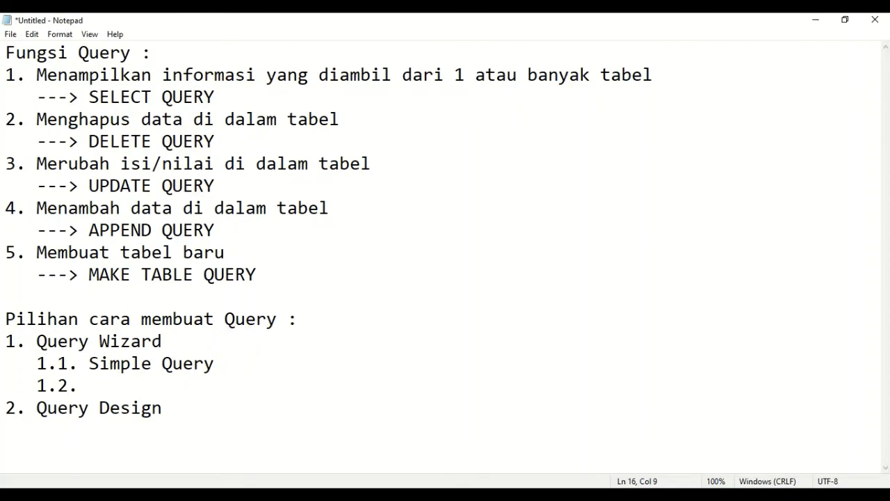
pyautogui.hotkey('alt', 'Tab')
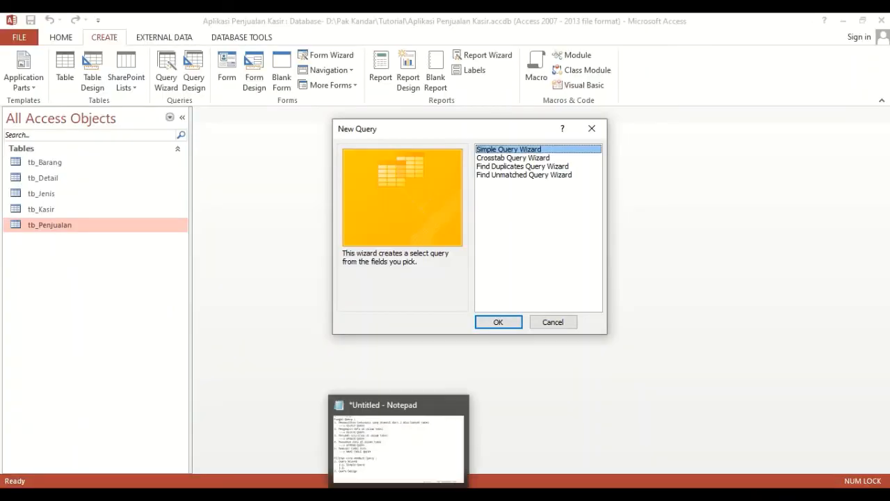
pyautogui.click(374, 481)
pyautogui.write('Cros')
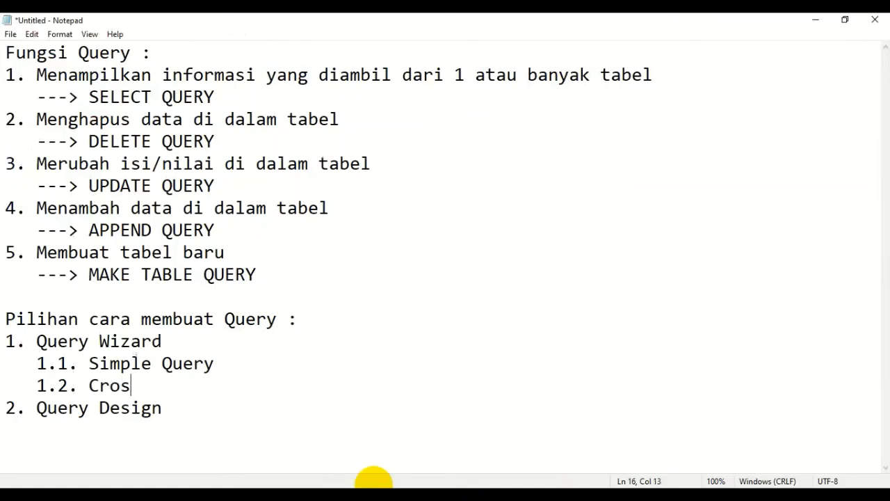
pyautogui.write('stab Que')
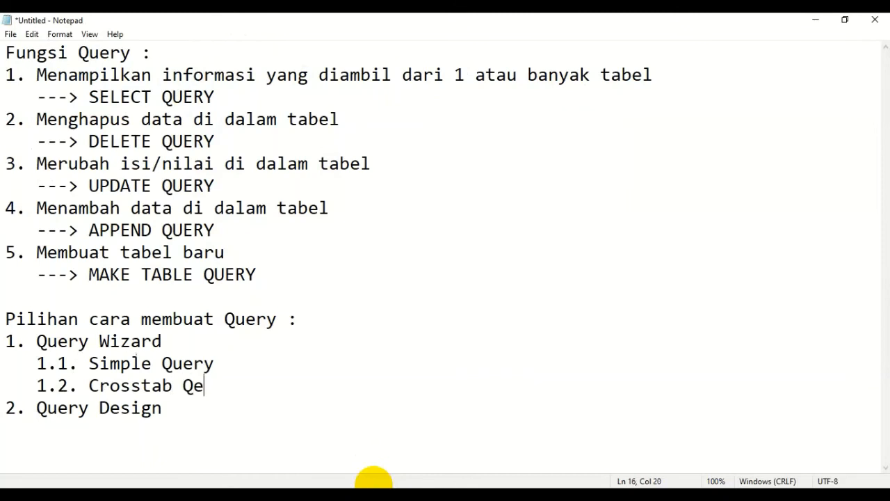
pyautogui.press('BackSpace')
pyautogui.write('uery')
pyautogui.press('Return')
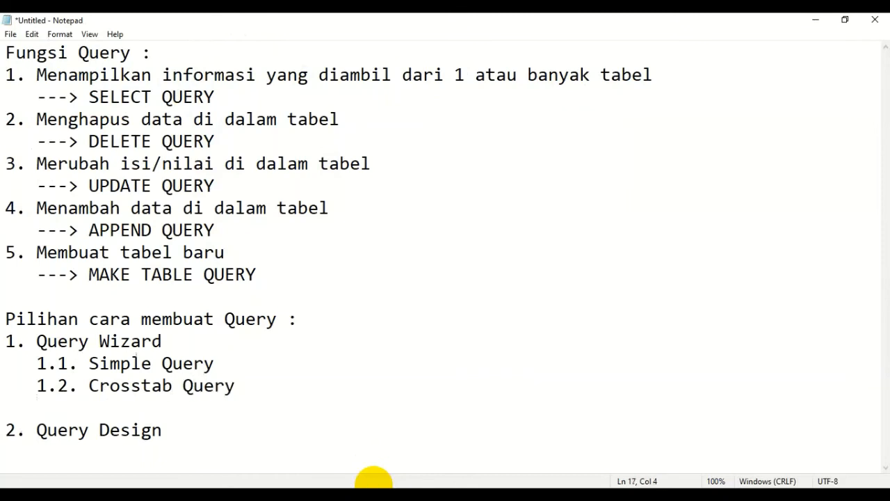
# - Add the indented sub-item "1.3. Find Duplicates Query" below Crosstab Query and start a new line
pyautogui.write('1.3. FI')
pyautogui.press('BackSpace')
pyautogui.write('ind Duplicates ')
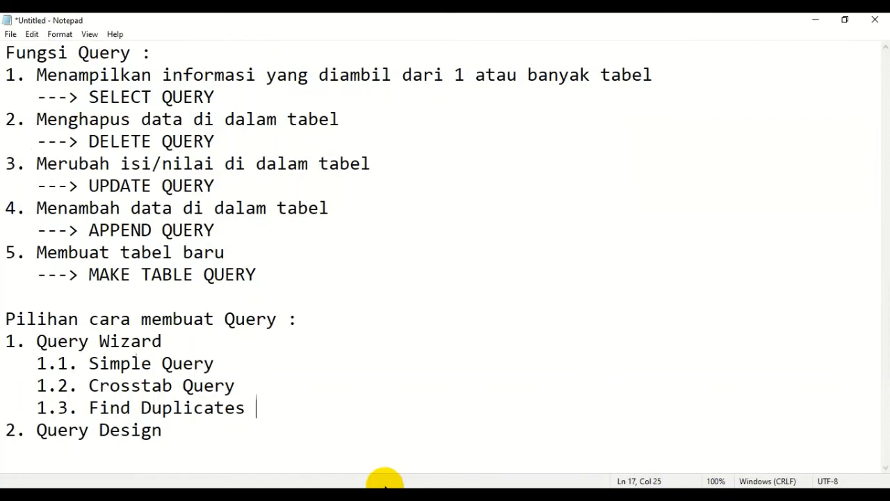
pyautogui.write('Query')
pyautogui.press('Return')
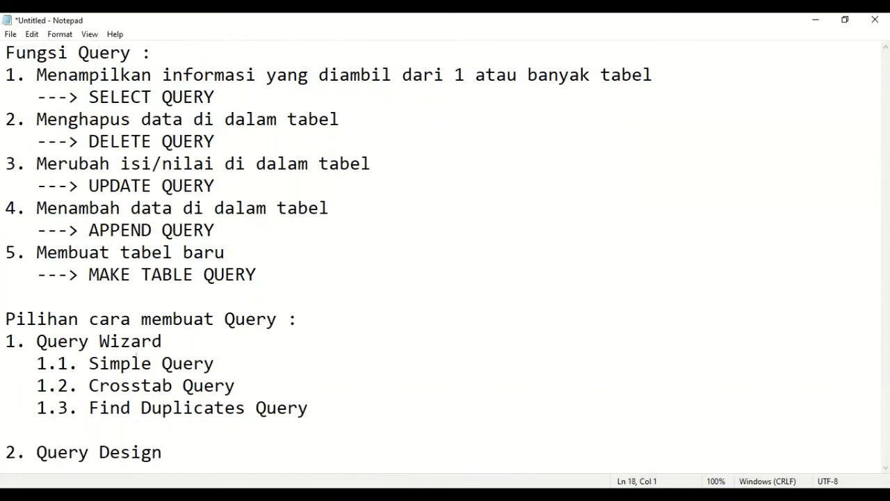
# - Add the sub-item "1.4. Find Unmatched Query" below Find Duplicates Query and check it against Access's list of query wizards
pyautogui.write('1.')
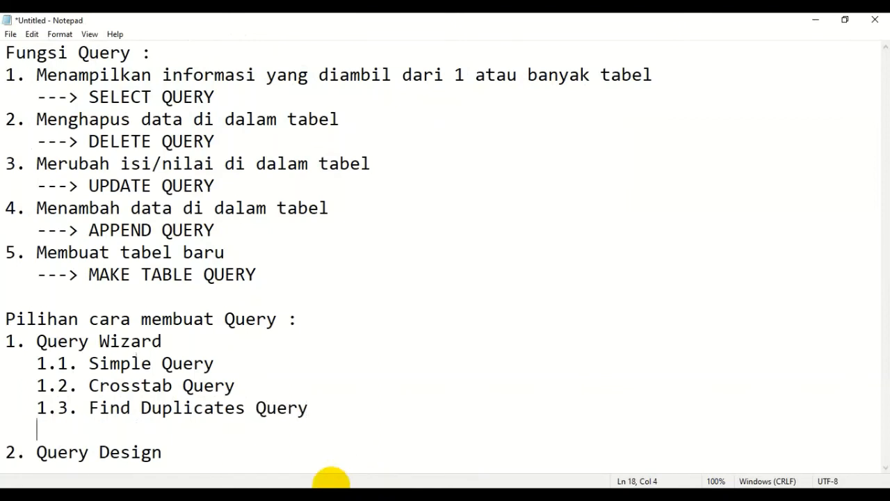
pyautogui.write('4. Find Un')
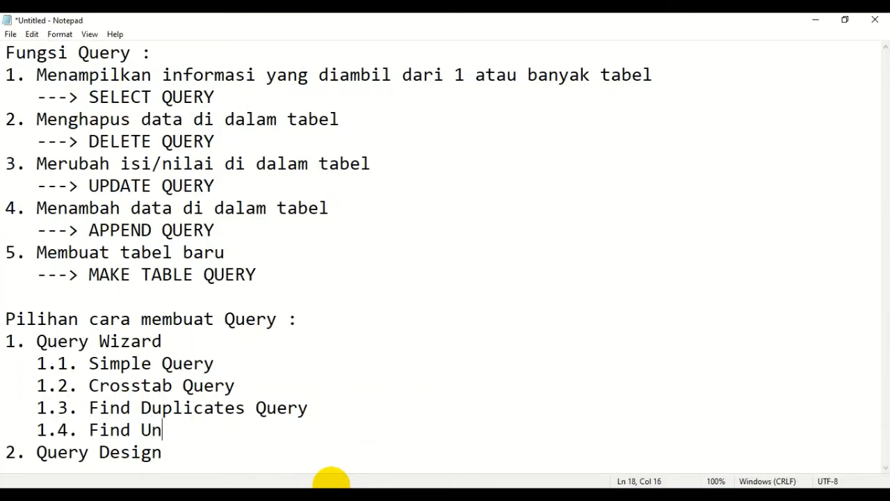
pyautogui.write('matche')
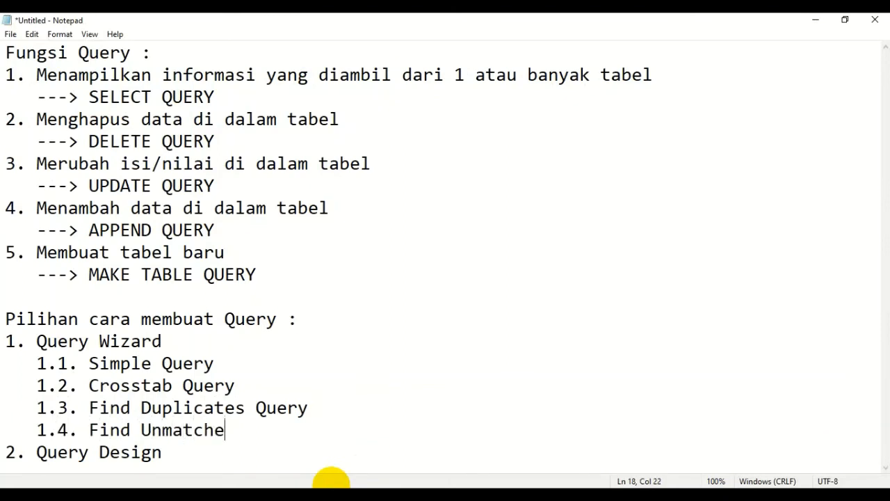
pyautogui.write('d Query')
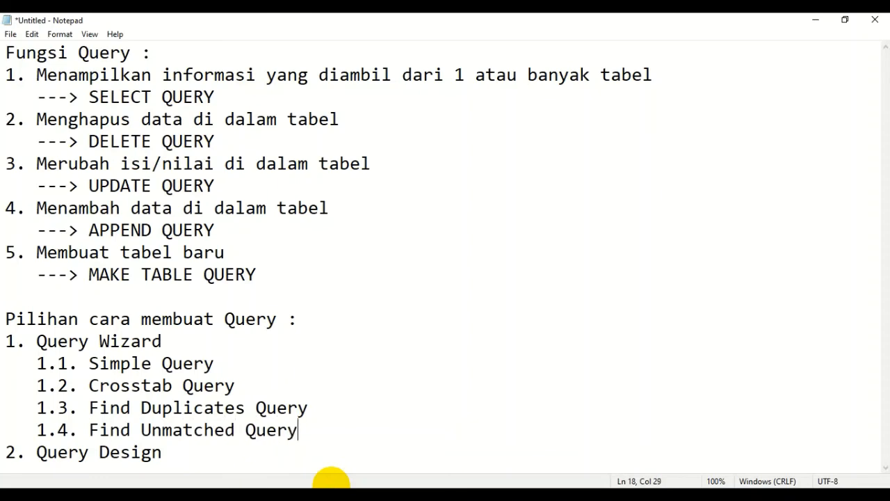
pyautogui.hotkey('alt', 'Tab')
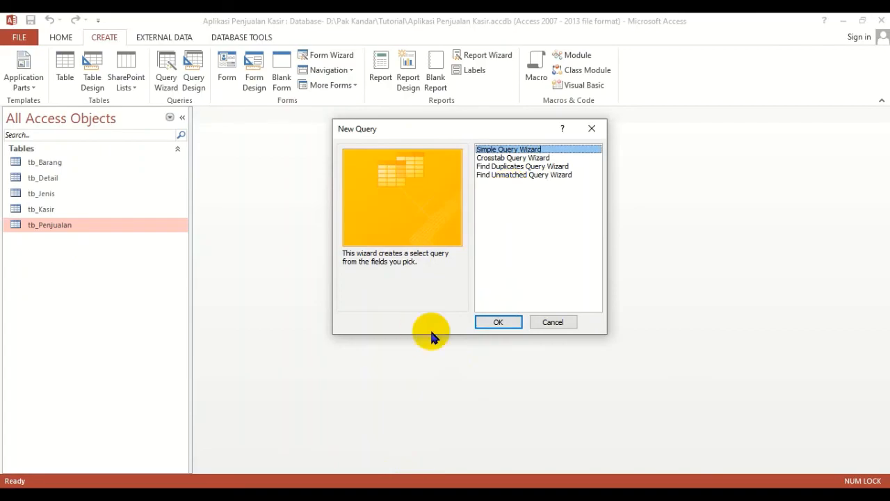
pyautogui.click(396, 493)
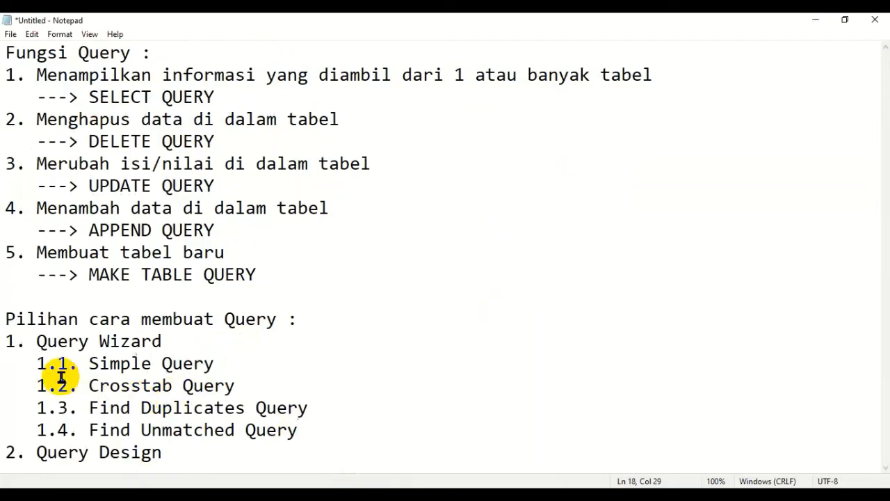
# - Review the Query Wizard section by highlighting the whole block and each of its four sub-items in turn
pyautogui.moveTo(7, 341); pyautogui.dragTo(248, 447)
pyautogui.click(288, 348)
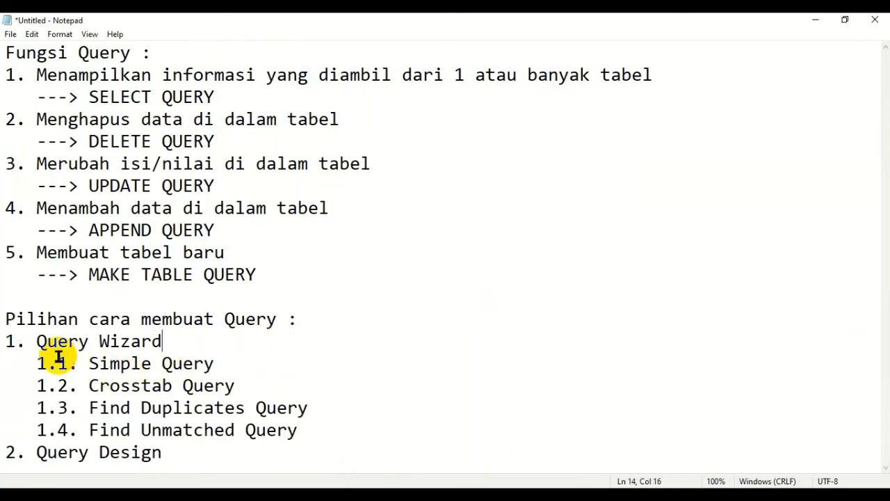
pyautogui.moveTo(10, 341); pyautogui.dragTo(367, 424)
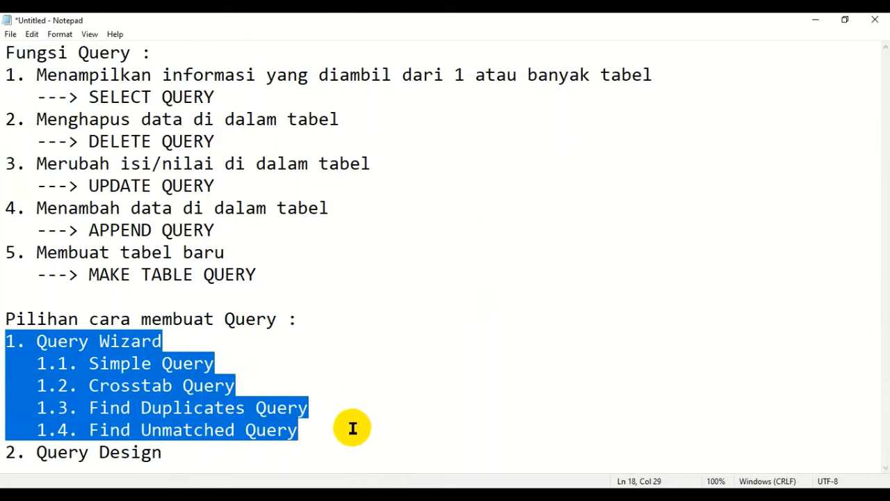
pyautogui.click(323, 391)
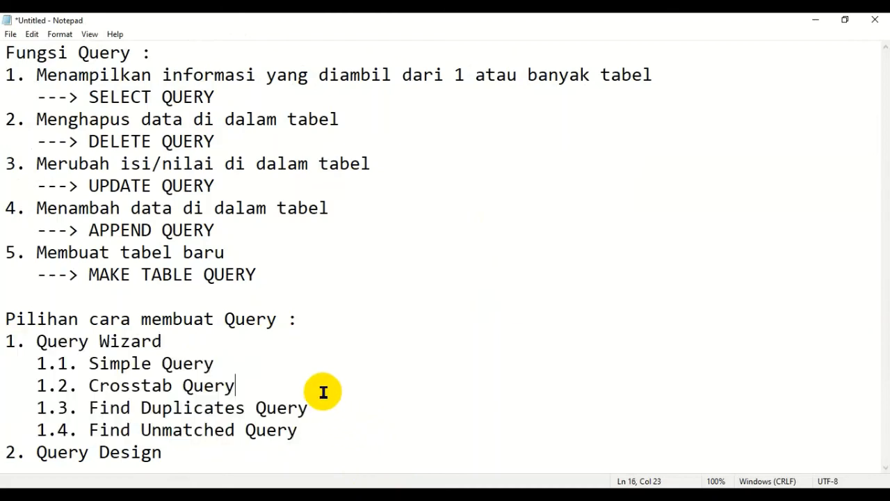
pyautogui.moveTo(99, 363); pyautogui.dragTo(153, 363)
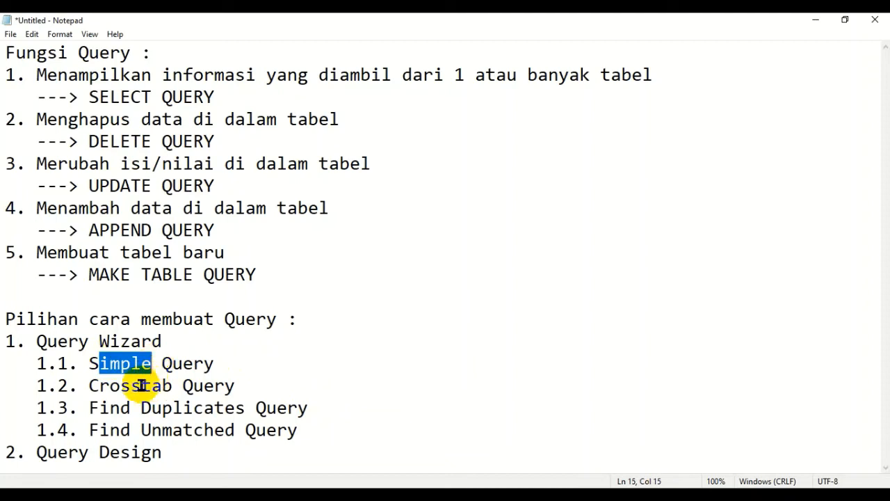
pyautogui.moveTo(111, 385); pyautogui.dragTo(183, 385)
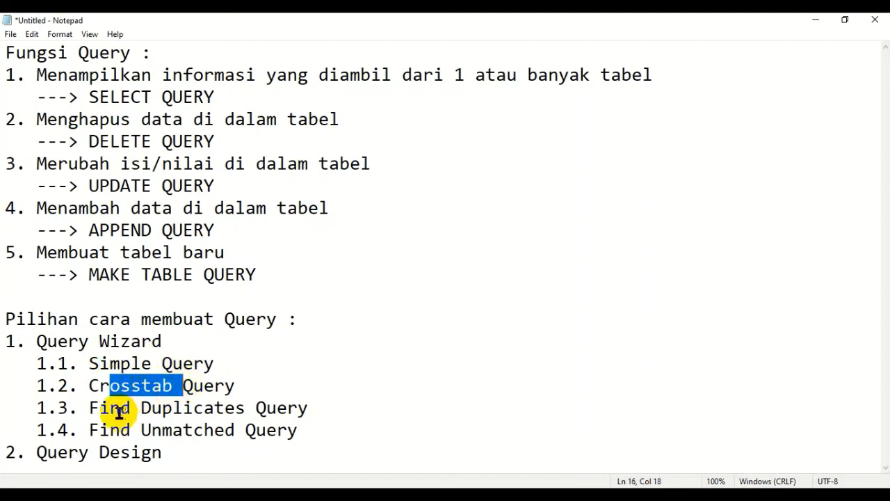
pyautogui.moveTo(110, 408); pyautogui.dragTo(206, 410)
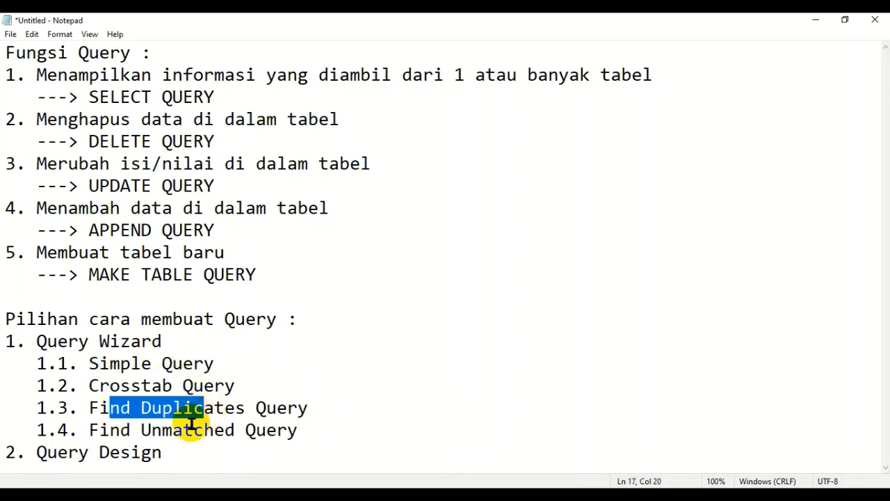
pyautogui.moveTo(110, 430); pyautogui.dragTo(167, 433)
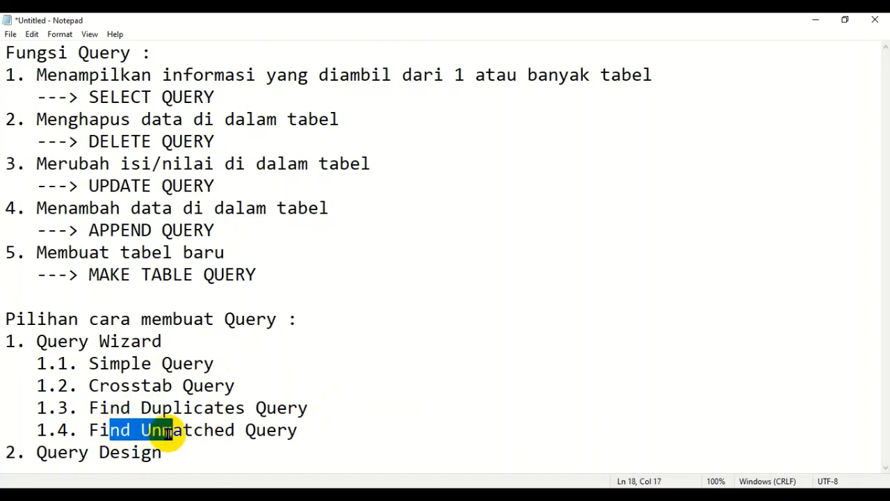
pyautogui.click(258, 361)
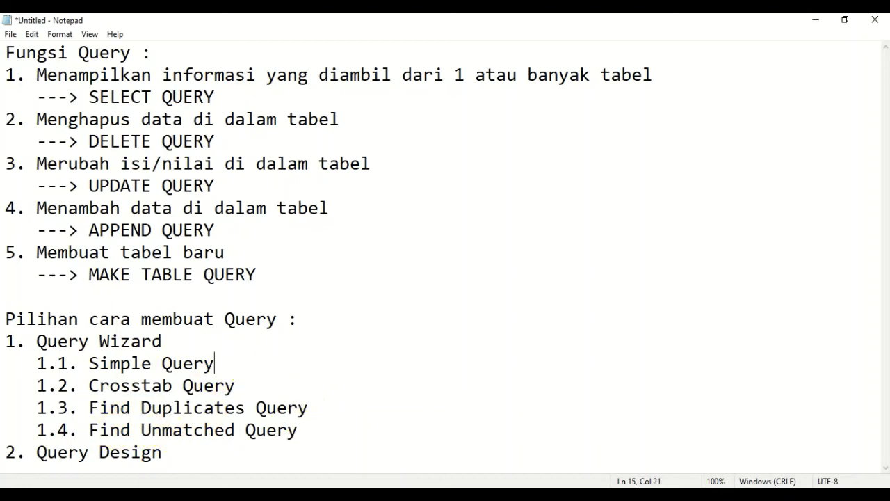
# - Switch to Access, cancel the New Query dialog, and return to the Notepad notes
pyautogui.click(341, 494)
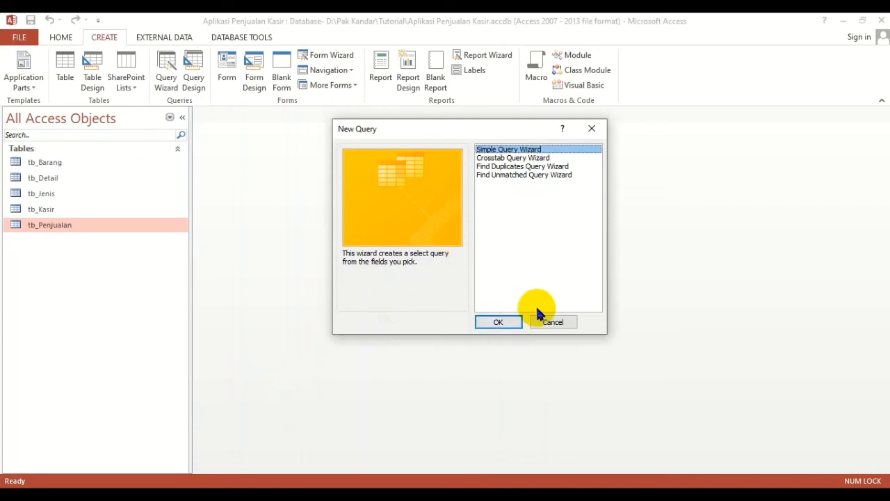
pyautogui.click(543, 320)
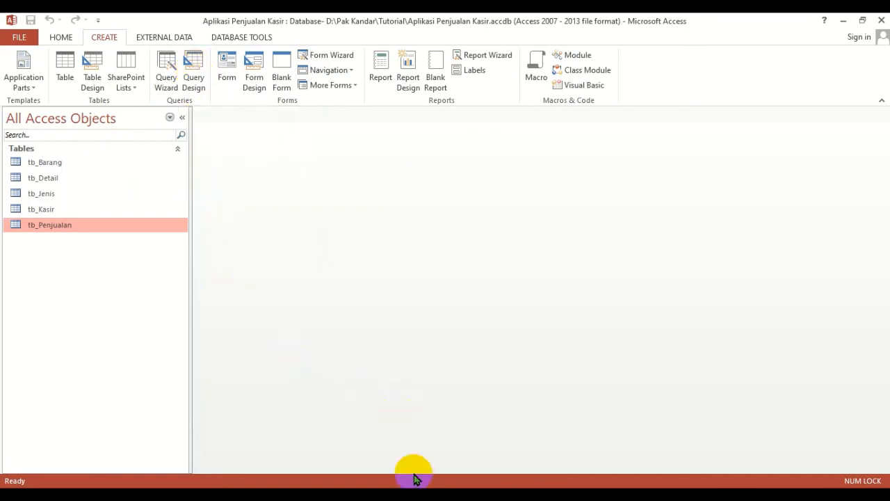
pyautogui.click(415, 495)
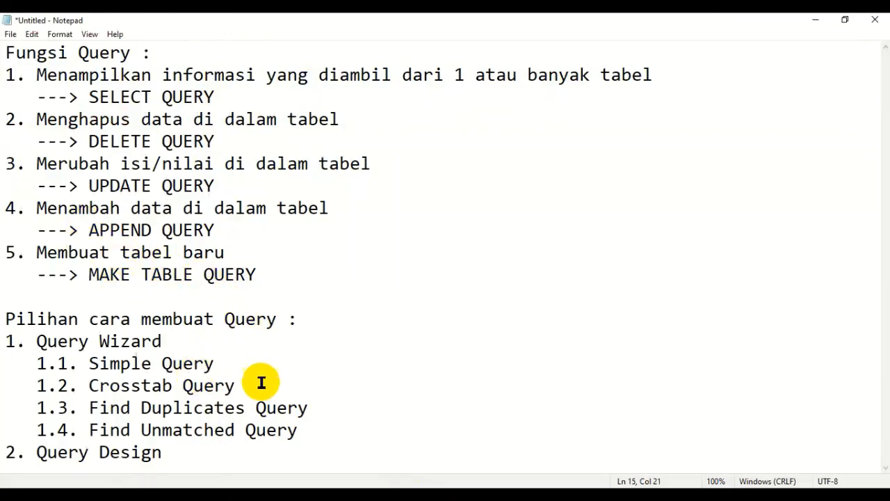
# - Switch to Access and look through the database's tables, ending with tb_Barang selected
pyautogui.moveTo(366, 495)
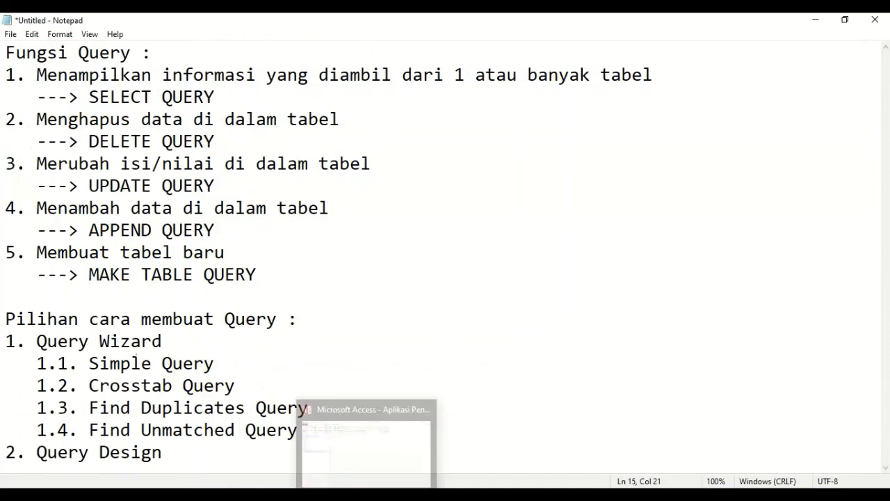
pyautogui.click(366, 445)
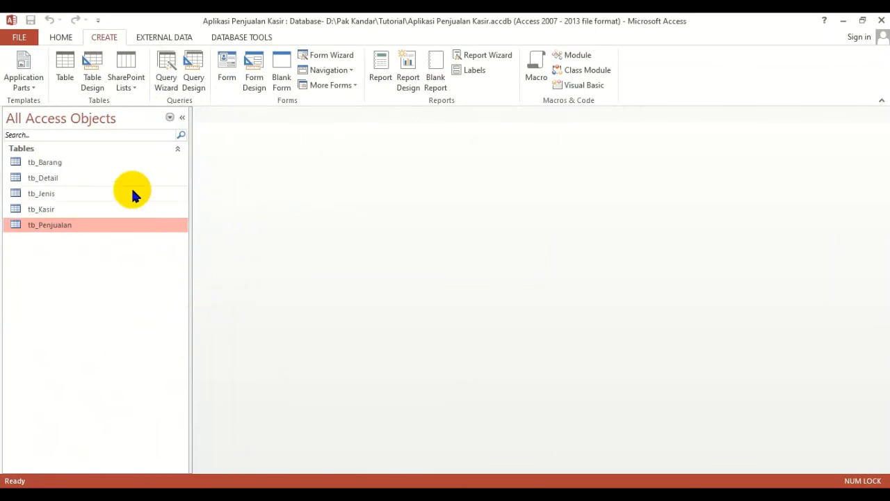
pyautogui.click(46, 209)
pyautogui.click(48, 178)
pyautogui.click(52, 163)
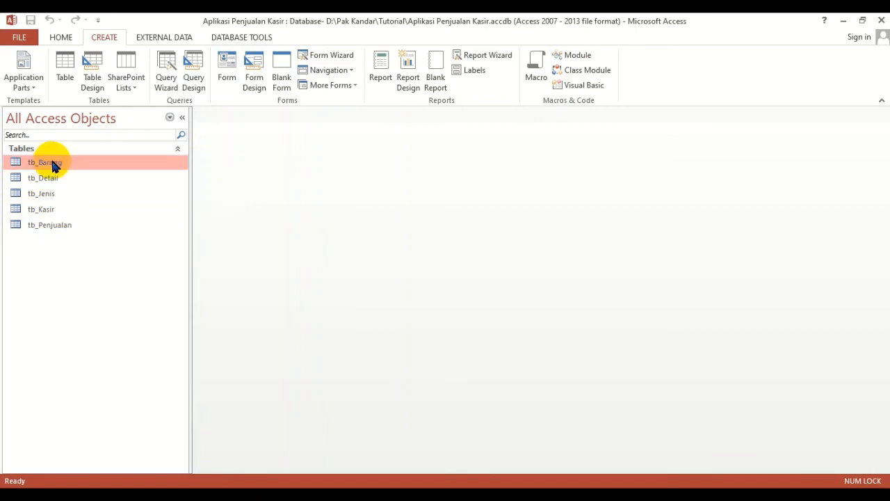
# - Examine how the tables are linked in the relationships diagram, close it, and return to the object creation commands
pyautogui.click(242, 37)
pyautogui.click(146, 78)
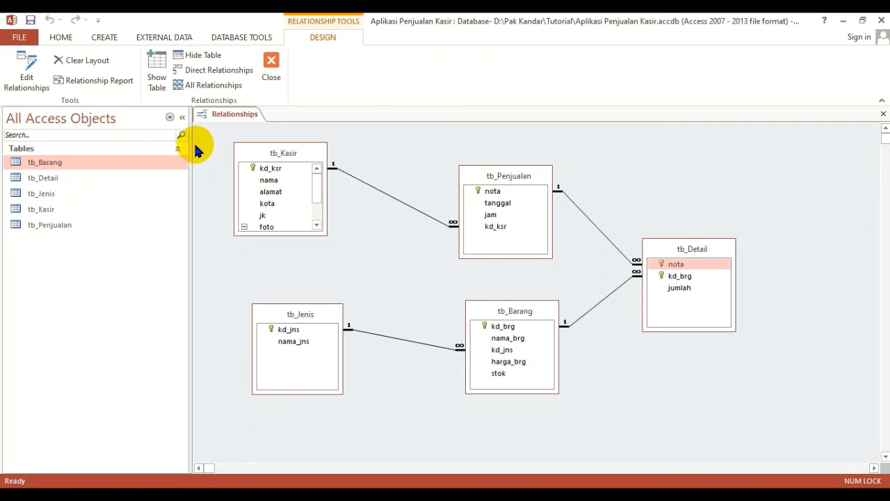
pyautogui.click(269, 78)
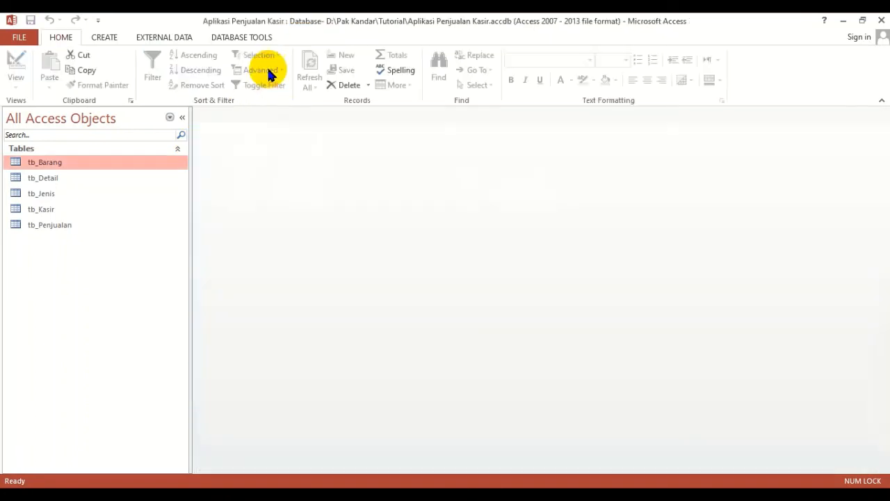
pyautogui.click(104, 38)
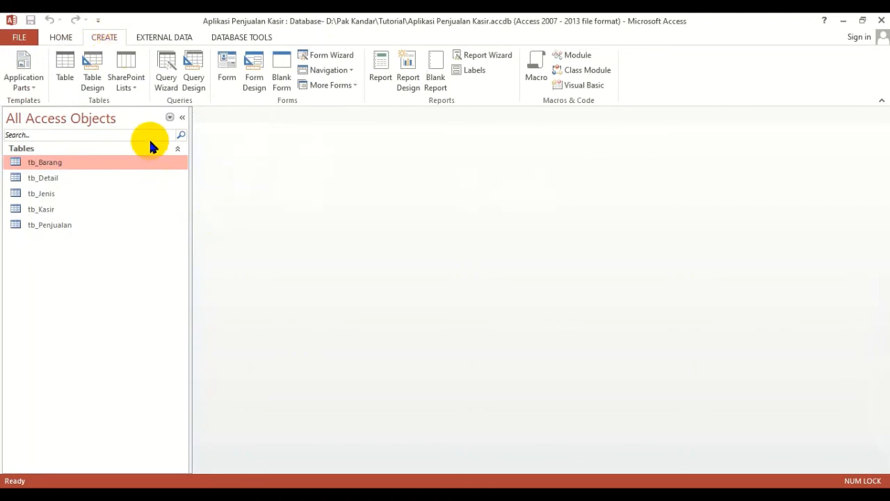